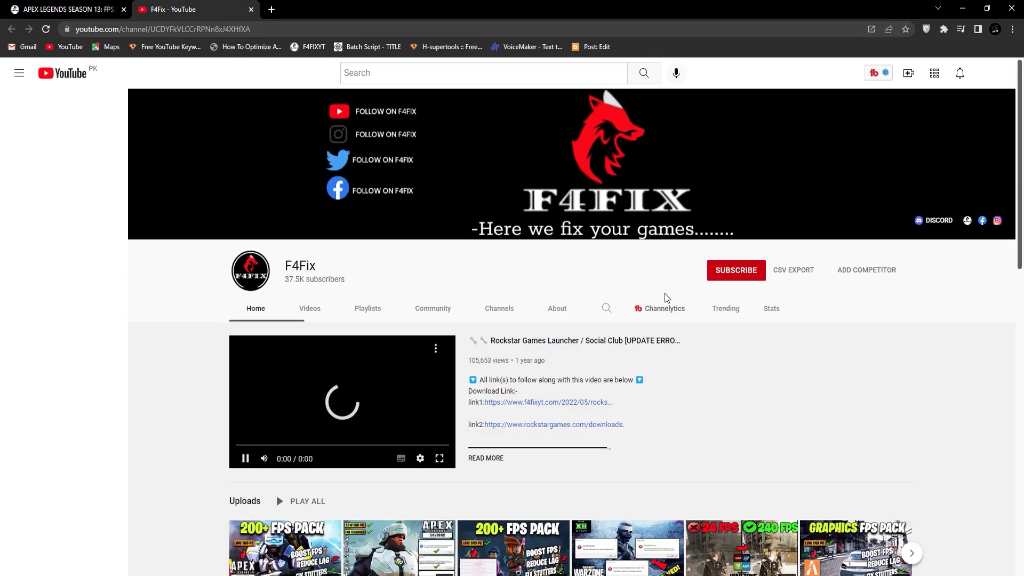
Subscribe to the F4Fix YouTube channel and turn on all its notifications
left_click(717, 276)
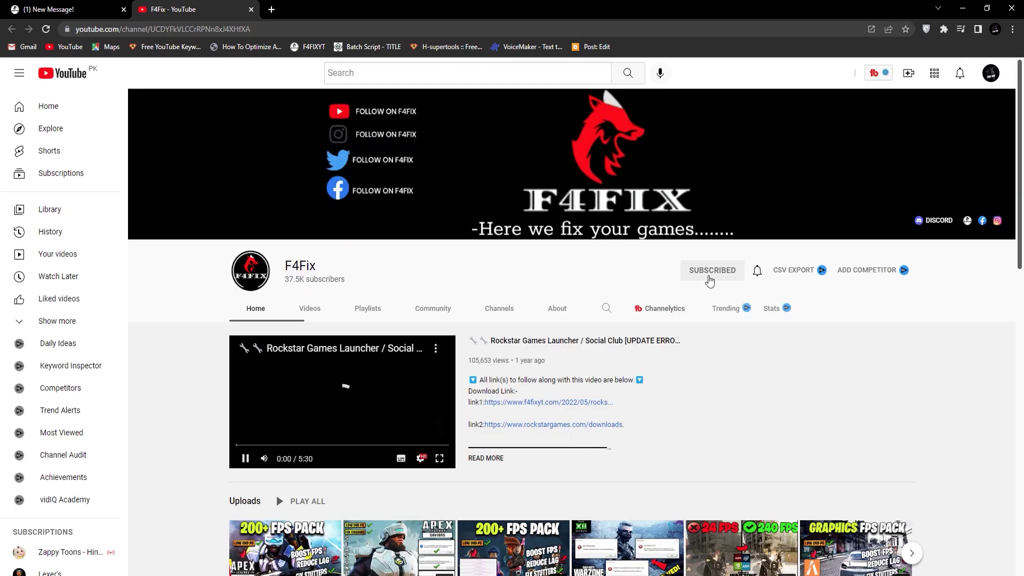
left_click(757, 269)
left_click(765, 303)
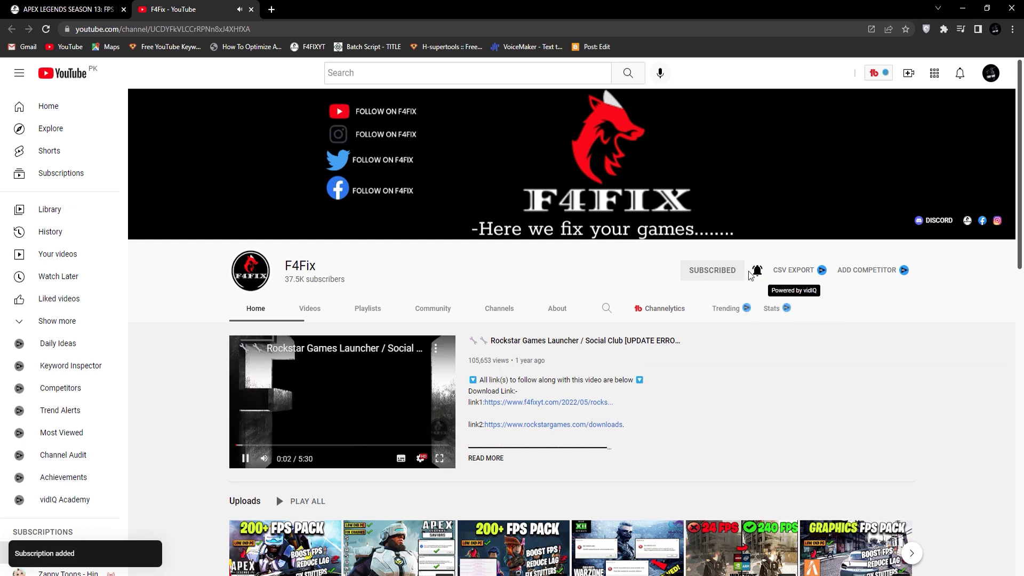
Close the channel page and start the Apex Legends pack download from STEP 2 of the article
left_click(251, 9)
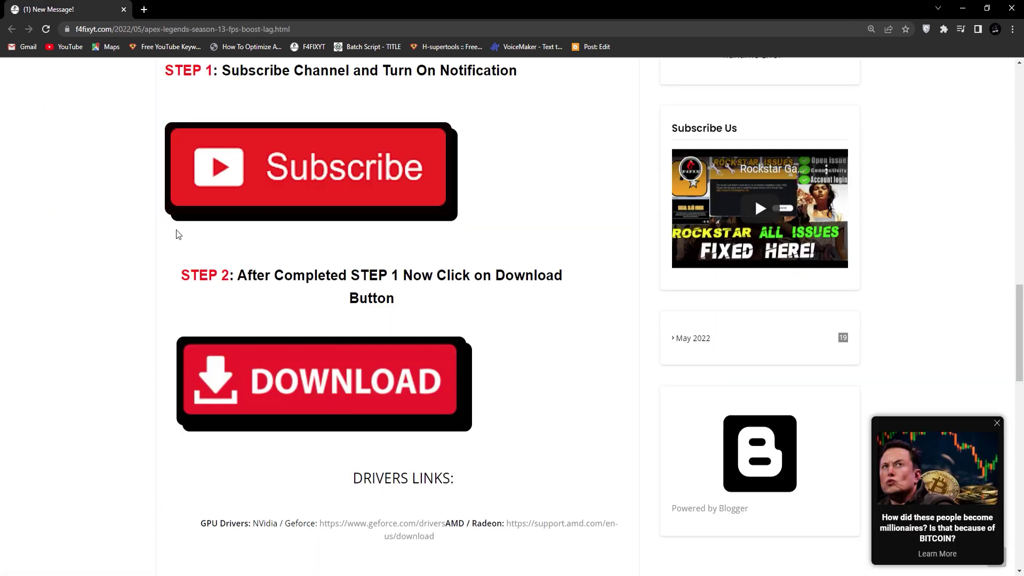
scroll(176, 235, "down", 3)
left_click(281, 236)
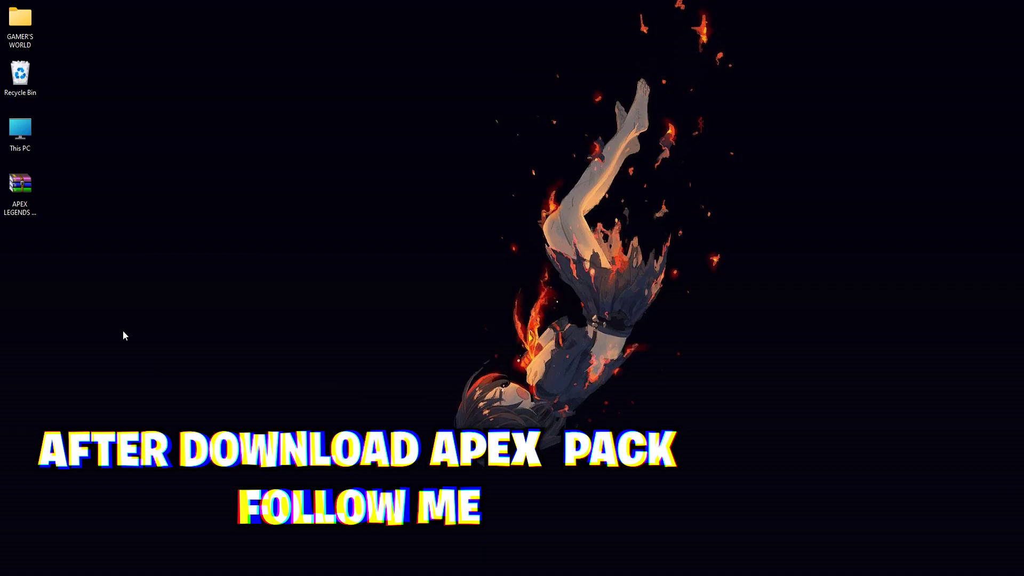
right_click(180, 257)
left_click(228, 303)
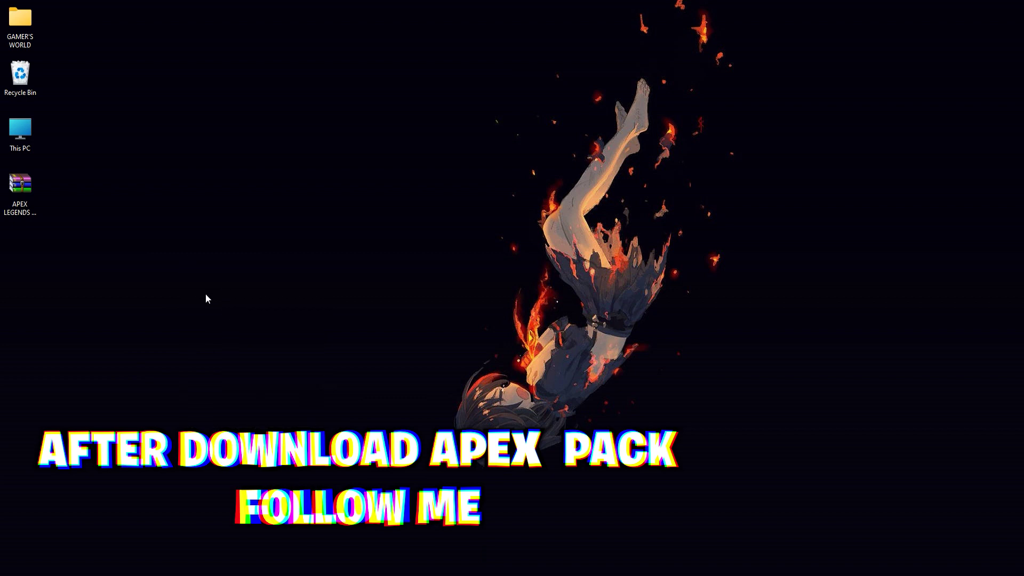
right_click(224, 285)
left_click(267, 336)
Extract the APEX LEGENDS Optimization folder from the downloaded archive onto the desktop and close the archive
left_click_drag(24, 205, 436, 207)
double_click(436, 207)
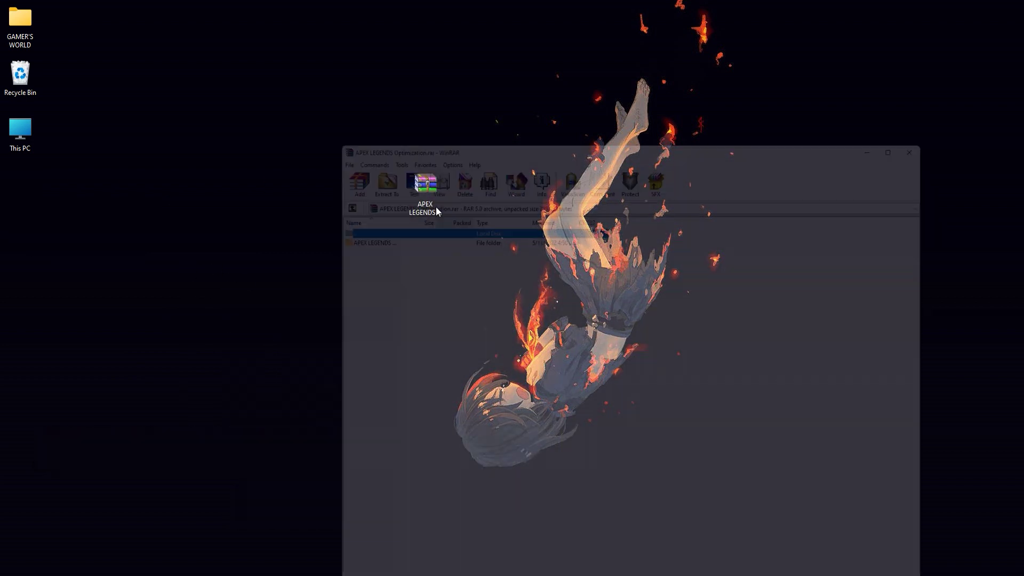
left_click_drag(344, 225, 80, 229)
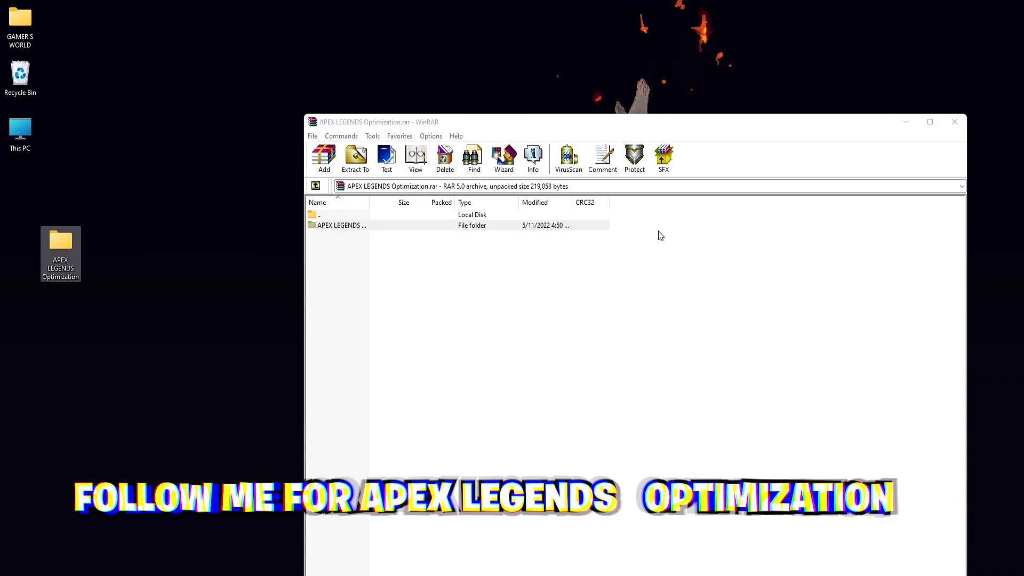
left_click(957, 123)
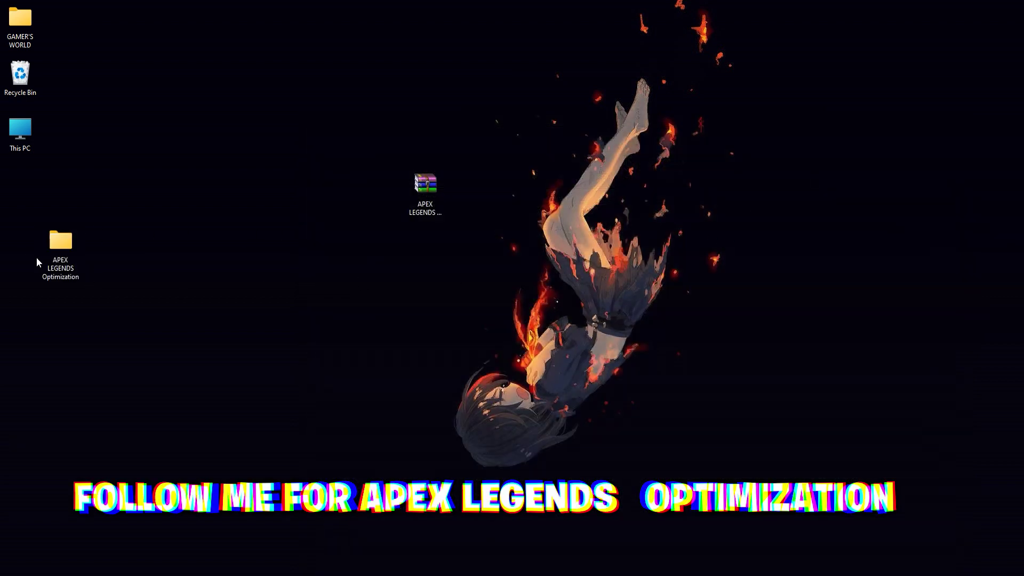
Open the extracted APEX LEGENDS Optimization folder and maximize its window
double_click(61, 248)
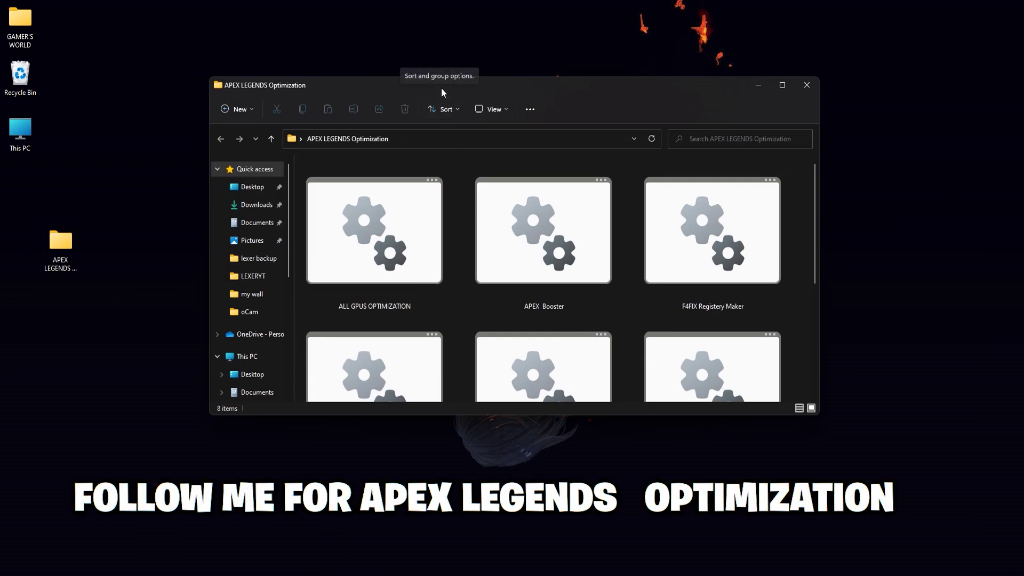
double_click(440, 88)
left_click_drag(906, 416, 424, 324)
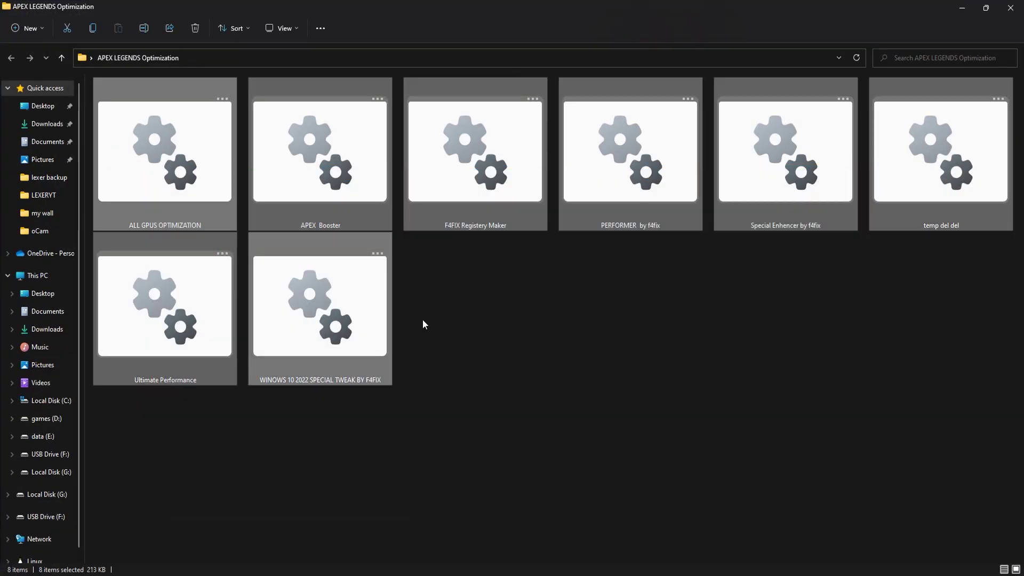
left_click(424, 324)
Run ALL GPUS OPTIMIZATION as administrator, start the optimization with option 1, and exit with option 3
right_click(135, 190)
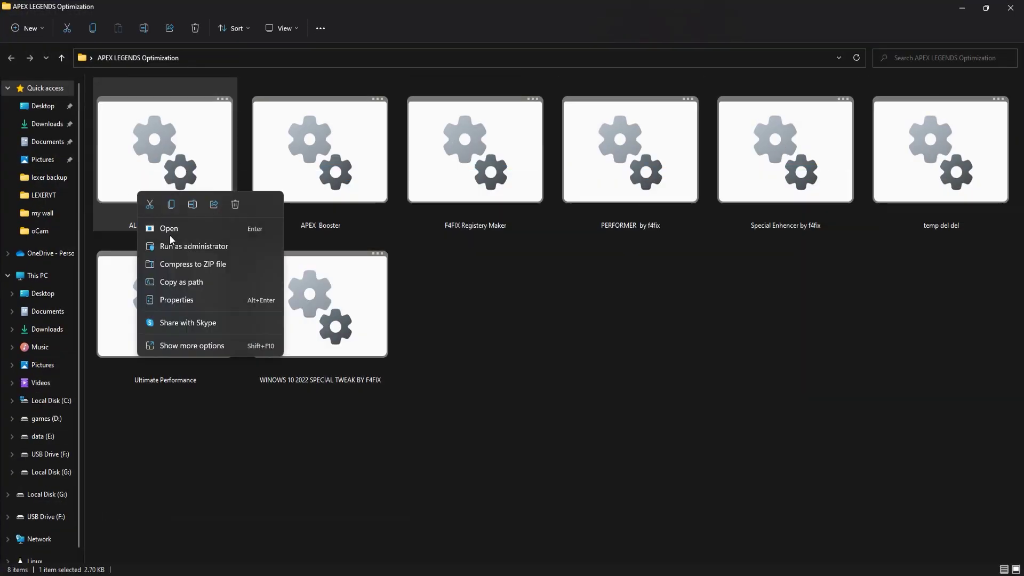
left_click(196, 245)
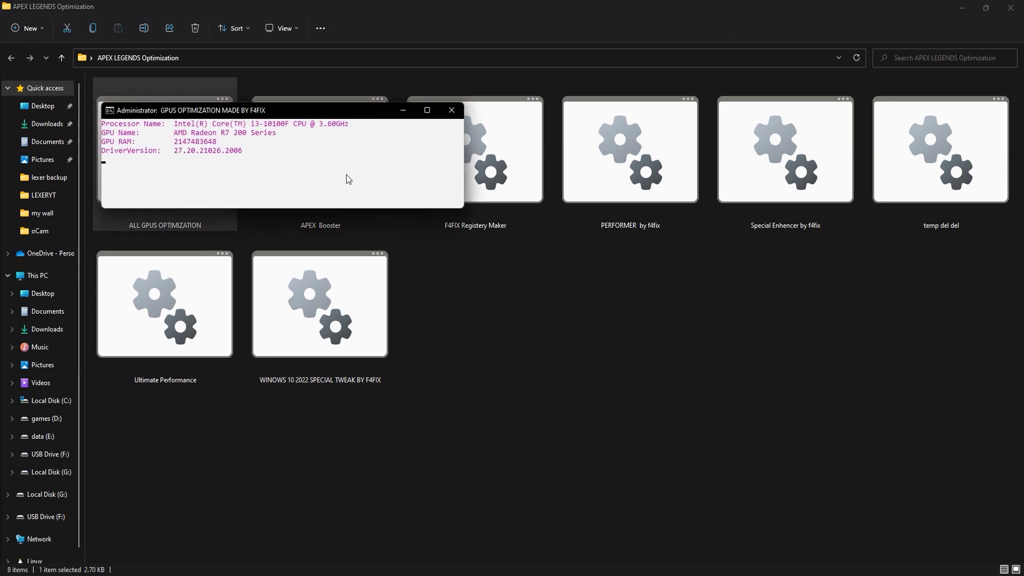
type("1")
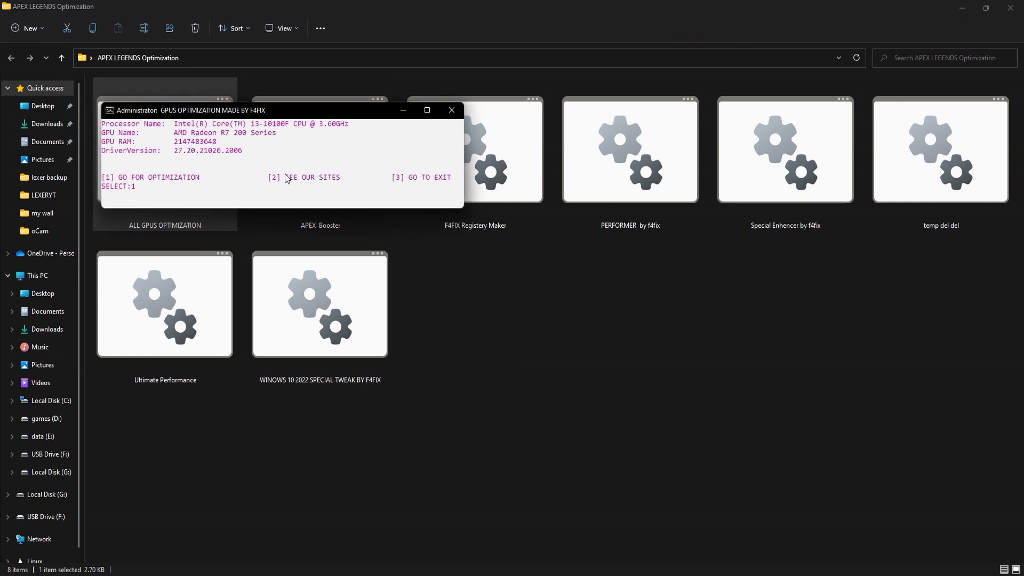
key("Return")
type("1")
key("Return")
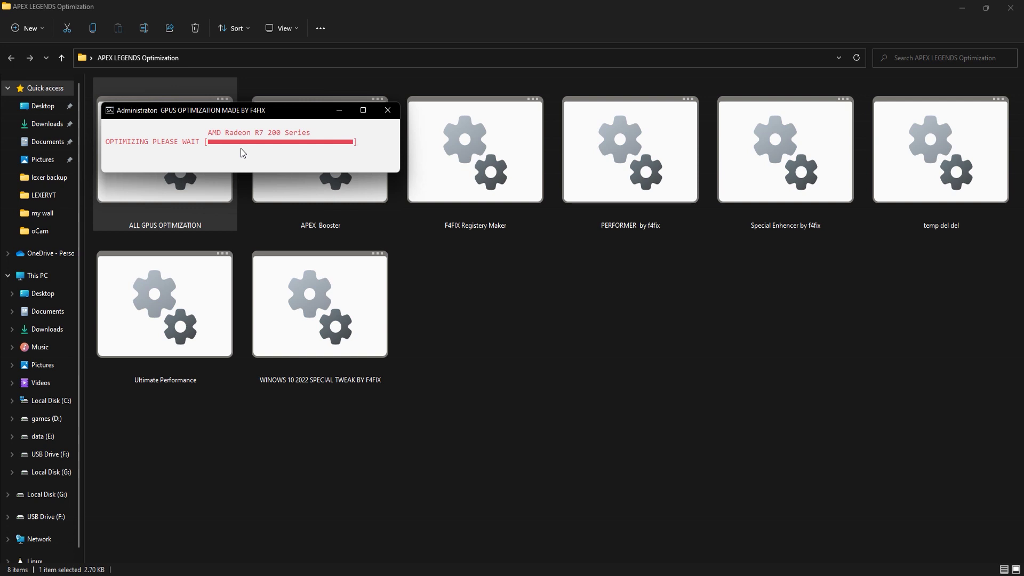
type("1")
key("Return")
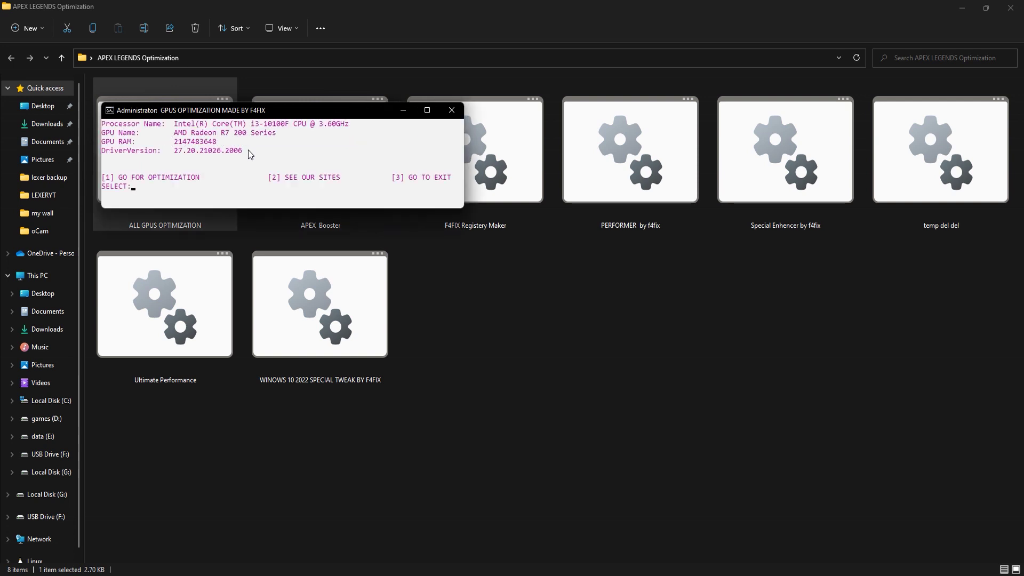
type("3")
key("Return")
Run APEX Booster as administrator and clear the file selection once it has finished
right_click(321, 168)
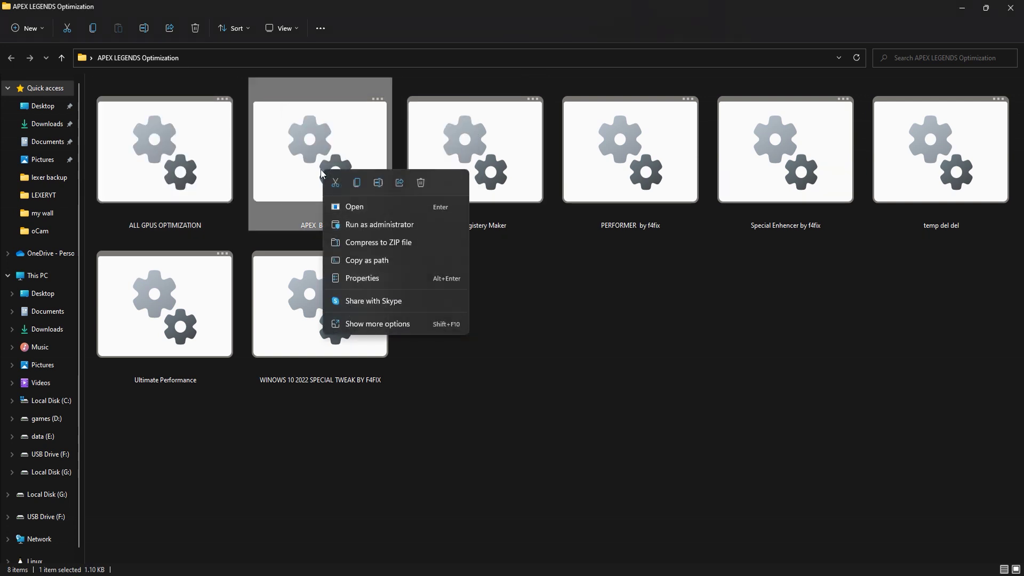
left_click(377, 223)
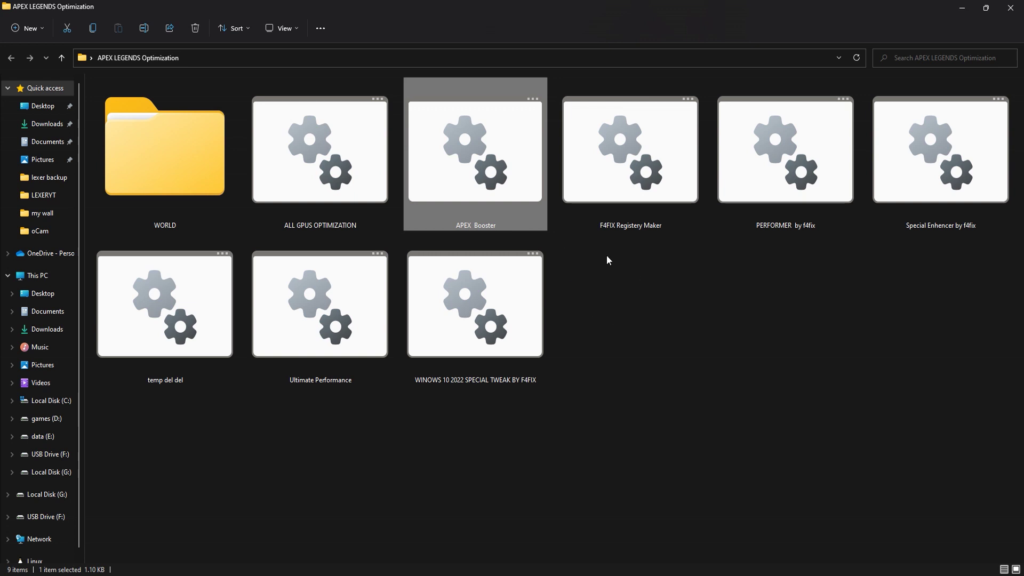
left_click(638, 277)
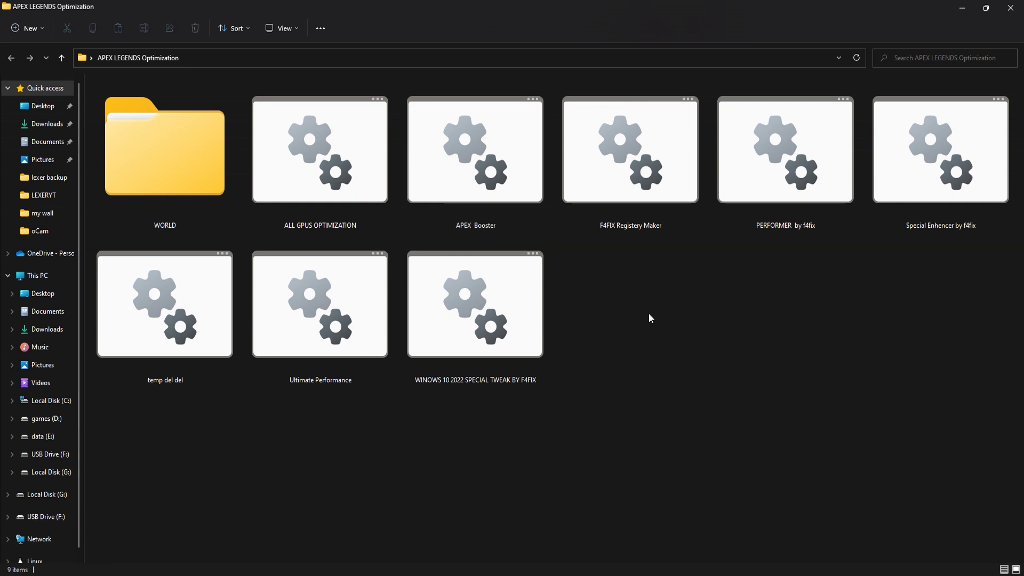
Run F4FIX Registery Maker as administrator and name the regedit Apex Legends Saviors
right_click(627, 208)
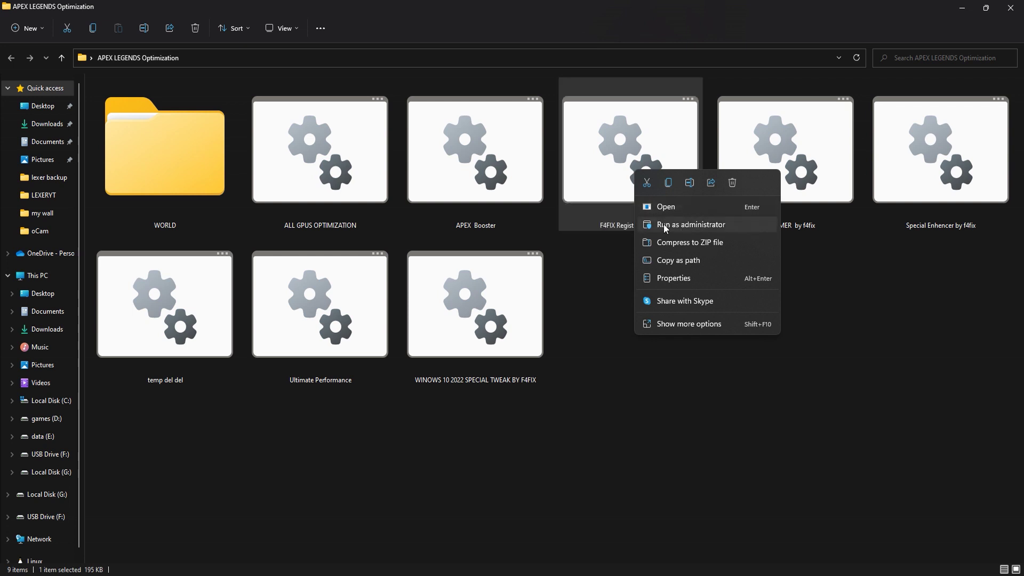
left_click(665, 224)
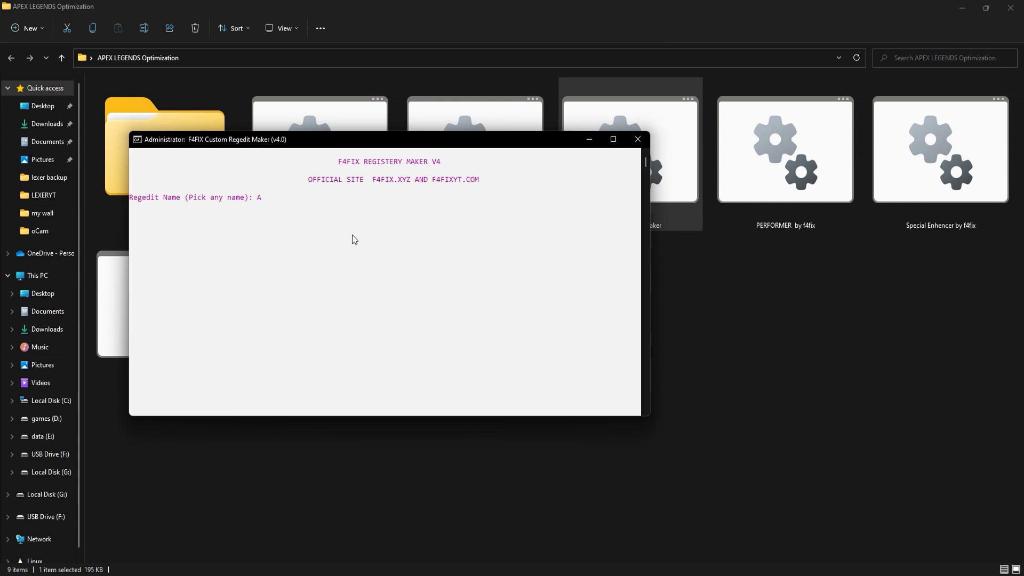
type("Apex Legends Saviors")
key("Return")
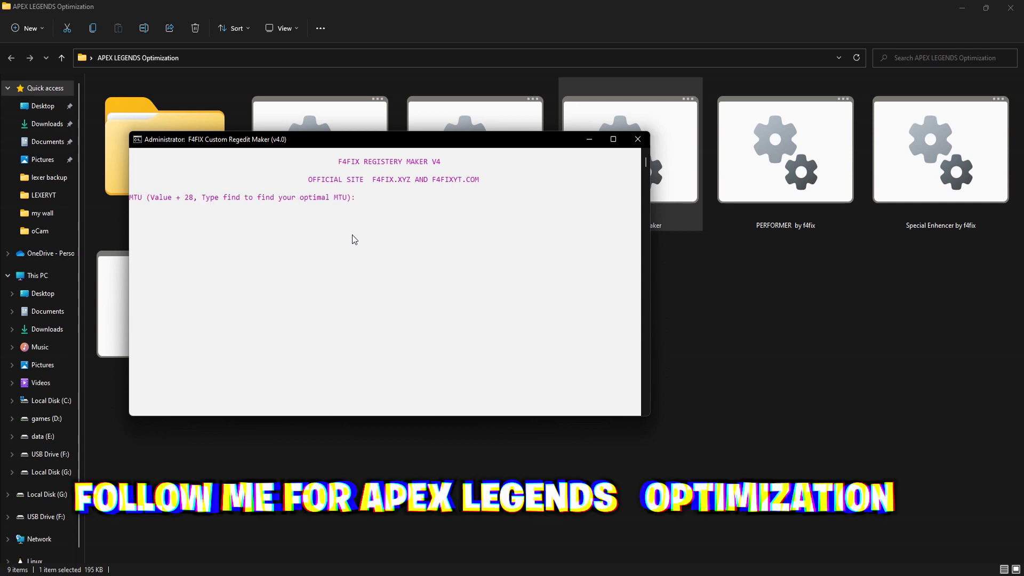
Set MTU to 0, download speed to 0, average ping to 5 and CPU core amount to 8
type("0")
key("Return")
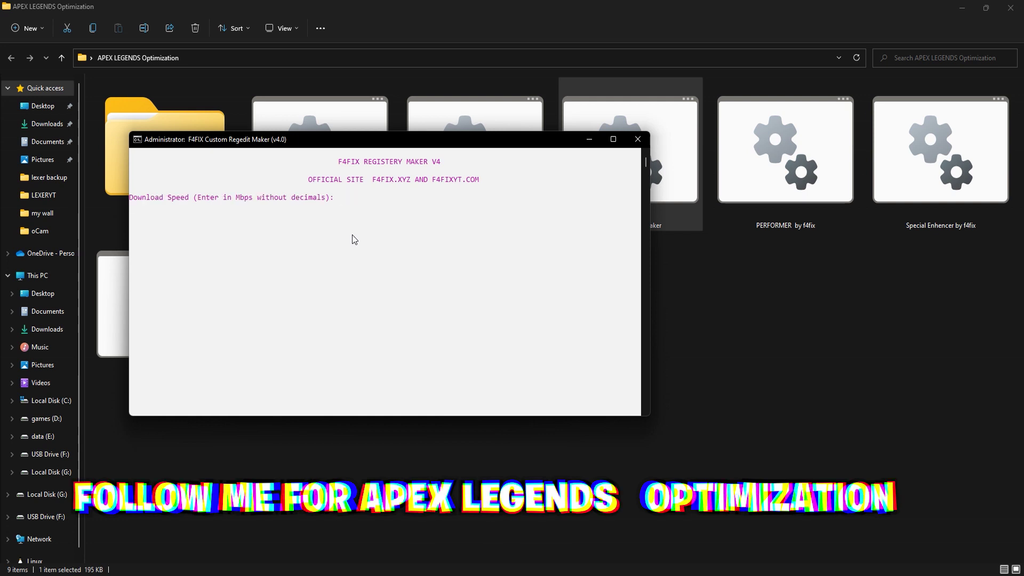
type("0")
key("Return")
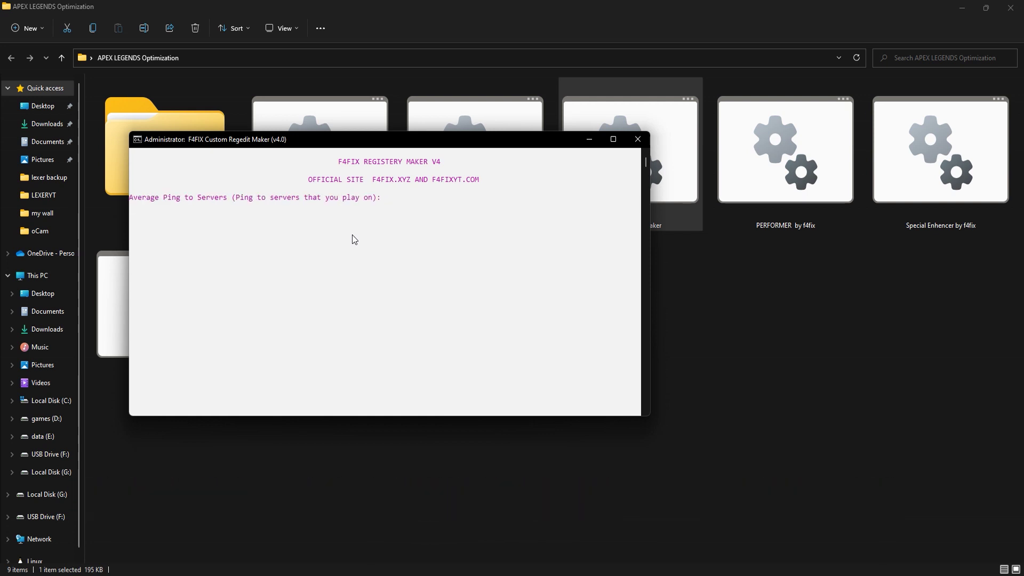
type("5")
key("Return")
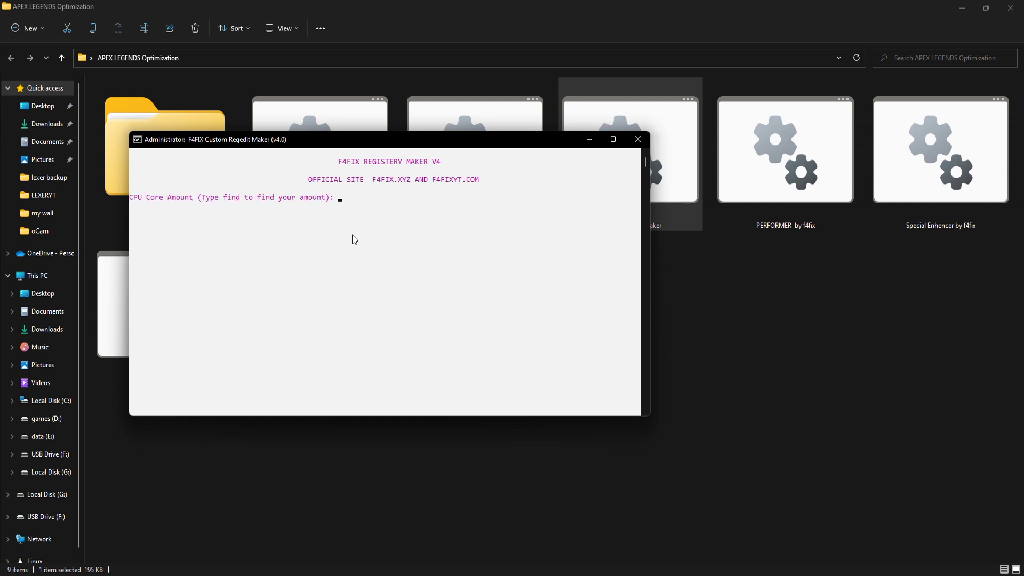
type("8")
key("Return")
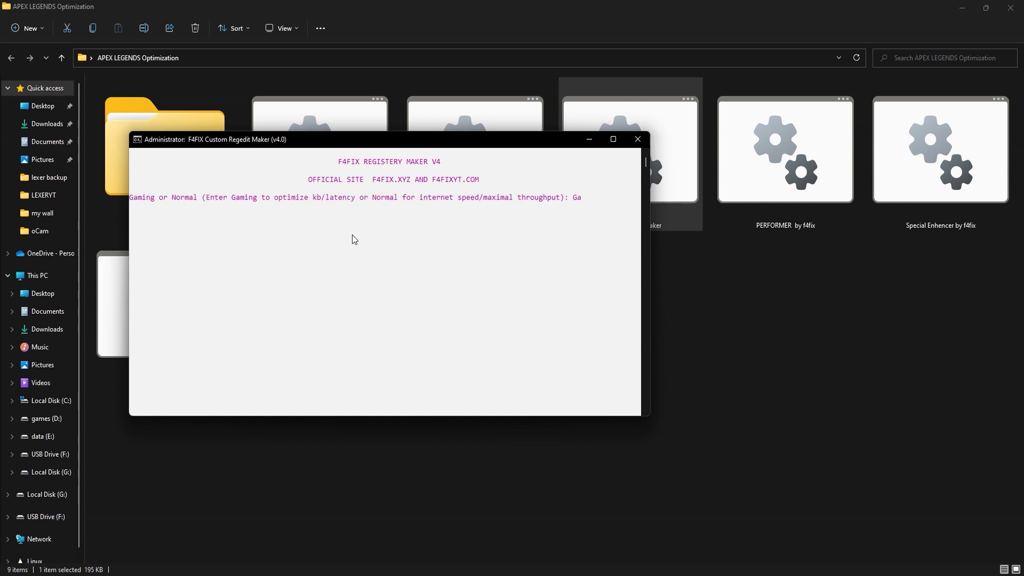
Choose Gaming optimization over an Ethernet connection, with hit detection speed 90 and knockback delayness multiplier 8
type("Gaming")
key("Return")
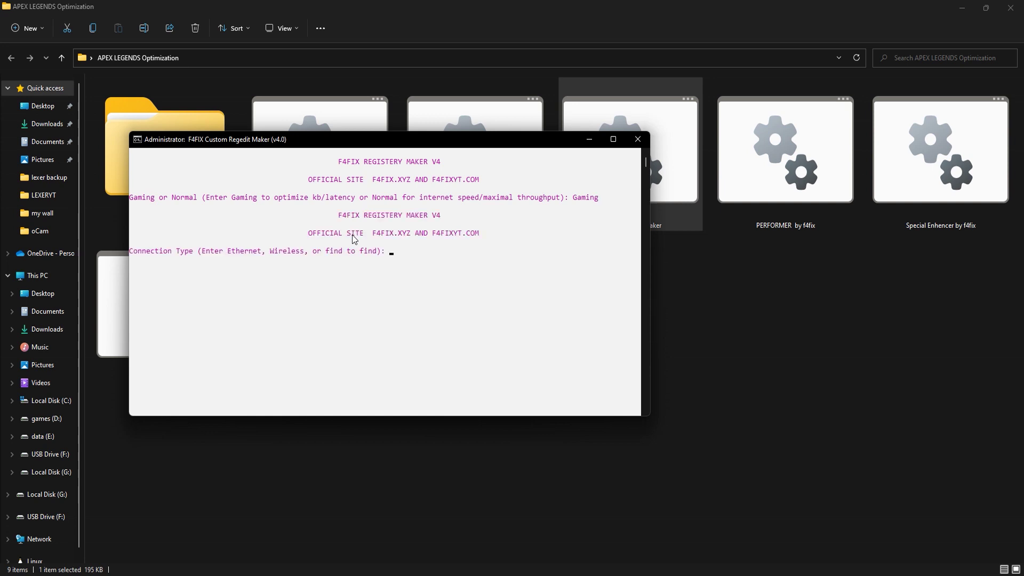
type("Ethernet")
key("Return")
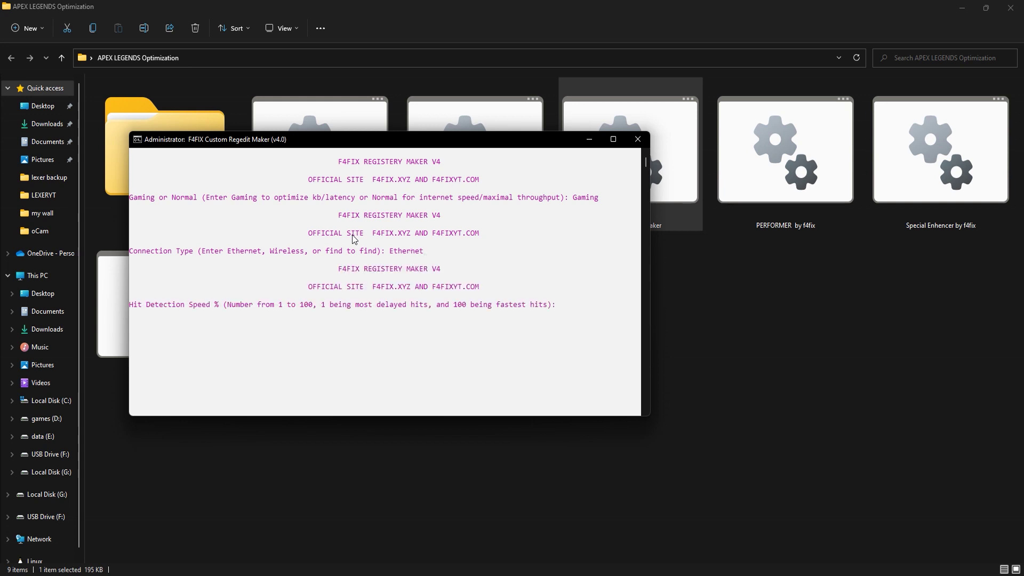
type("90")
key("Return")
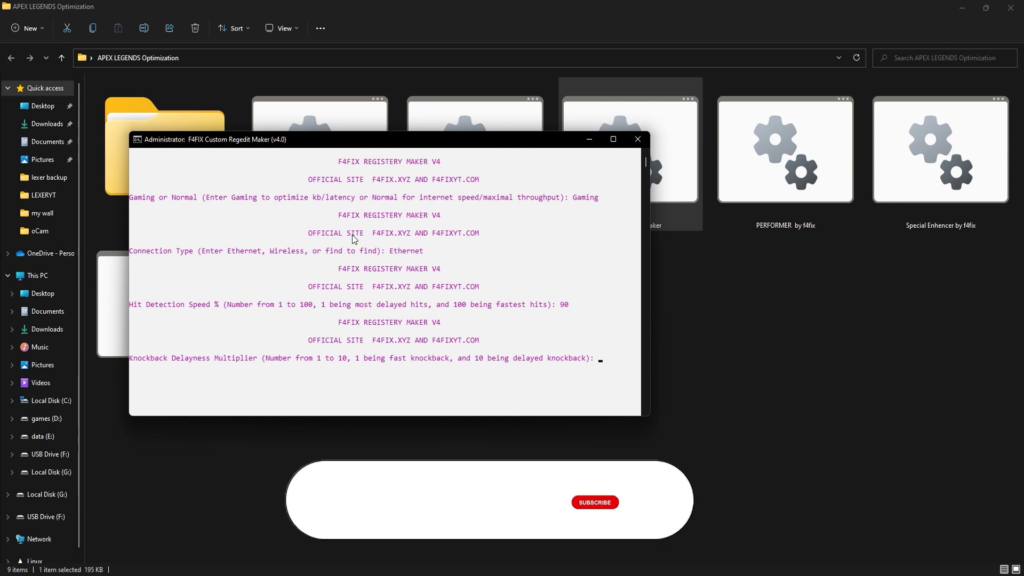
type("8")
key("Return")
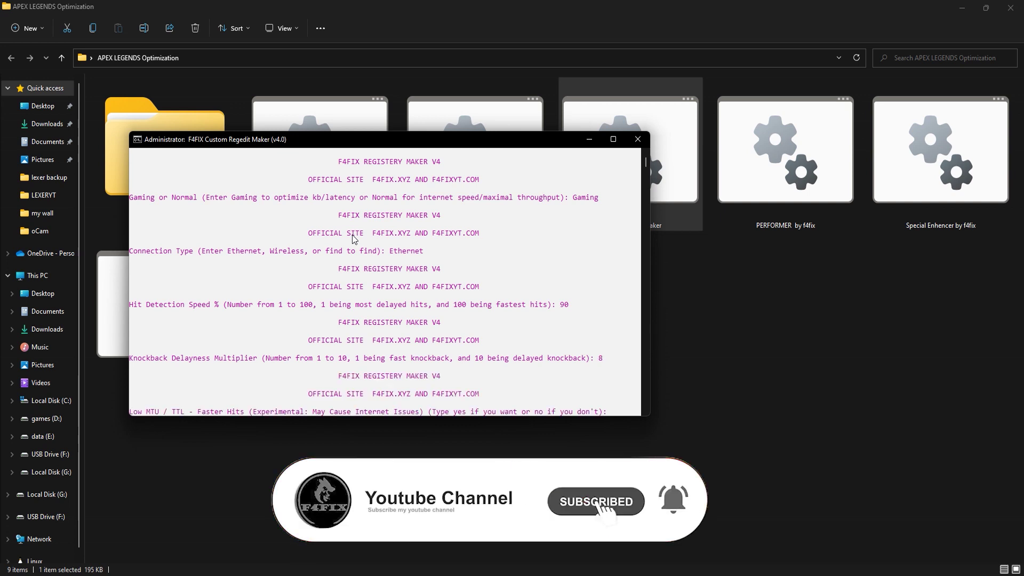
Answer yes to Low MTU / TTL, FPS Boost and Netsh Settings
type("yes")
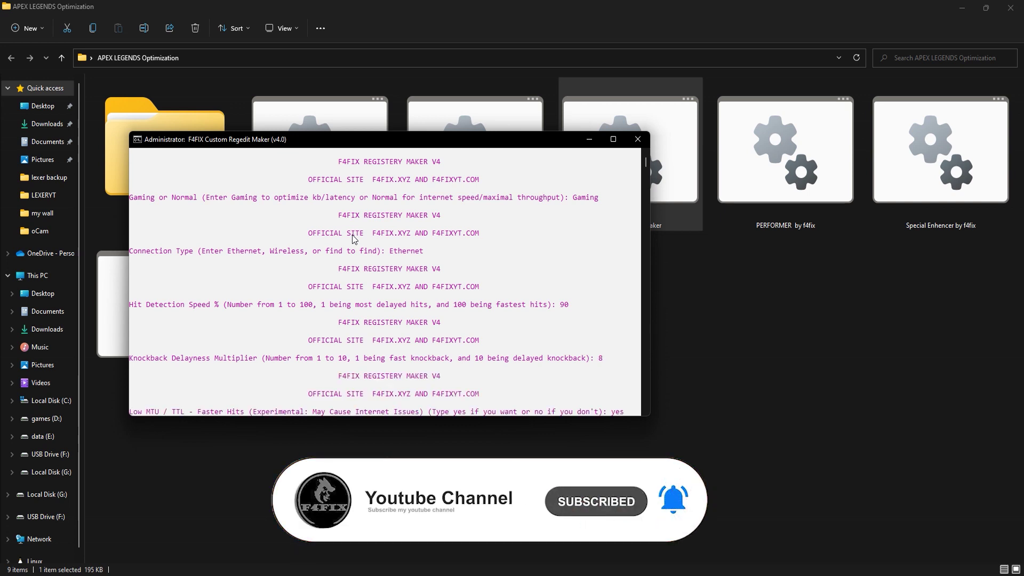
key("Return")
type("yes")
key("Return")
type("yes")
key("Return")
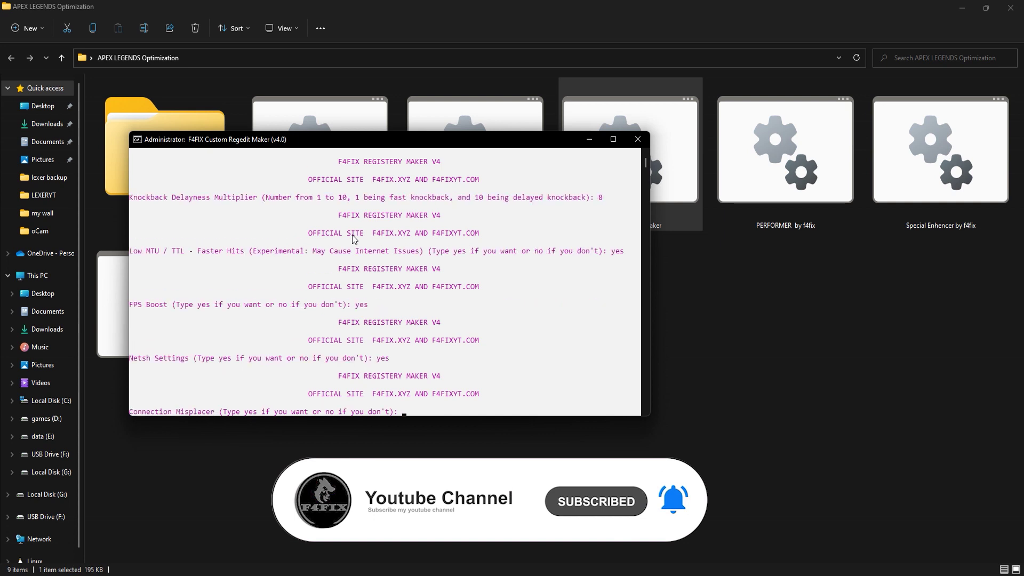
Answer yes to Connection Misplacer, Interface Regedit and Mouse / Keyboard Tweaks
type("yes")
key("Return")
type("yes")
key("Return")
type("y")
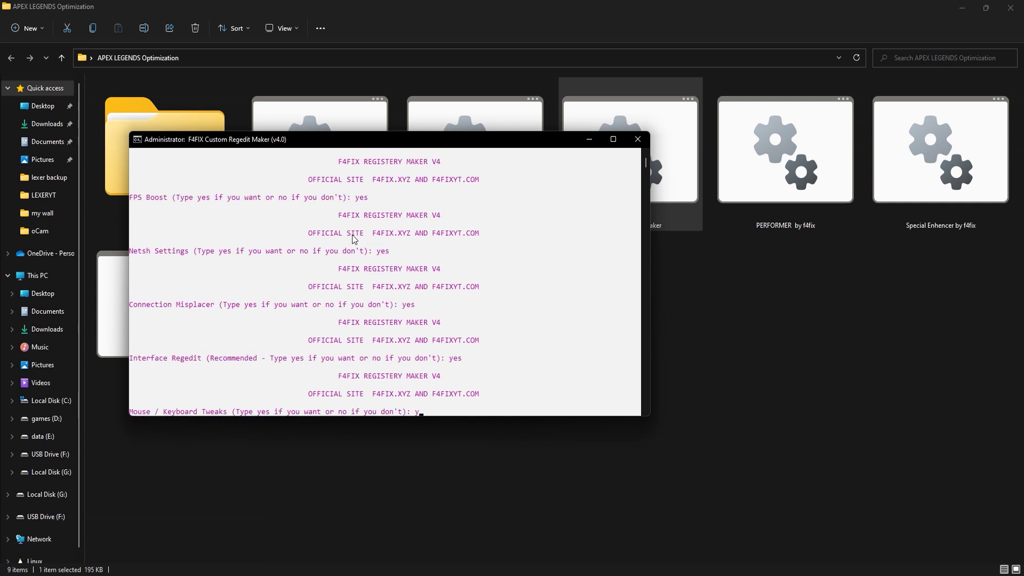
type("es")
key("Return")
Answer yes to PC Optimizer and Internet Delayer / Extra Ping to create the regedit, and restore the folder window to its smaller size
type("yes")
key("Return")
type("ye")
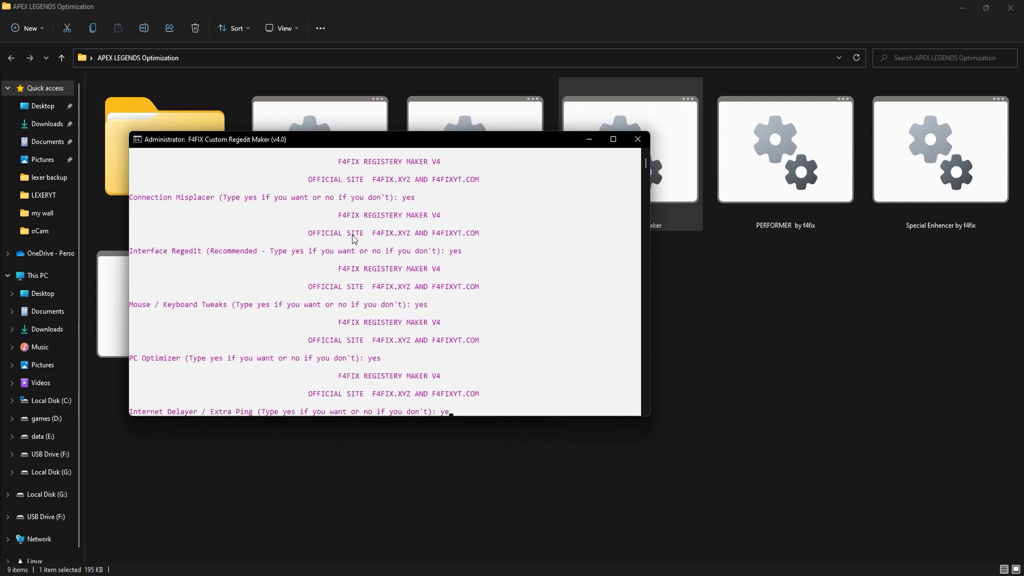
type("s")
key("Return")
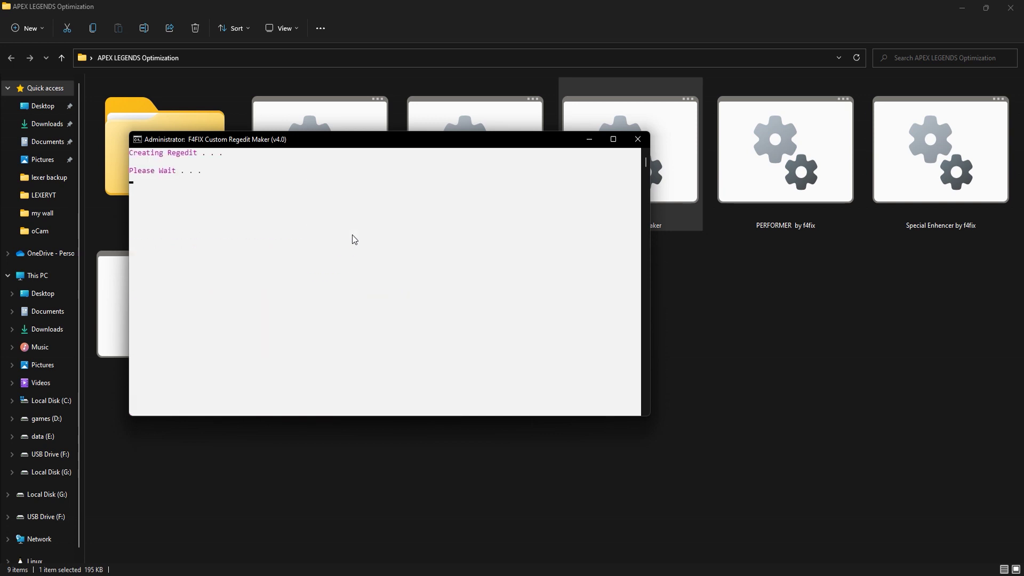
left_click(983, 7)
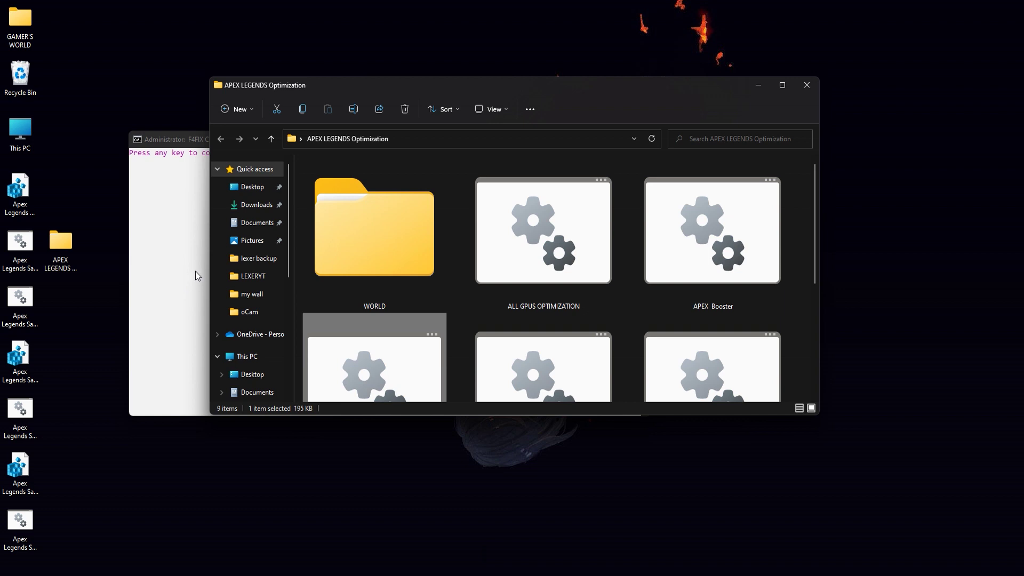
Finish and close the F4FIX Custom Regedit Maker, and move the optimization folder away from the generated files on the desktop
left_click(164, 256)
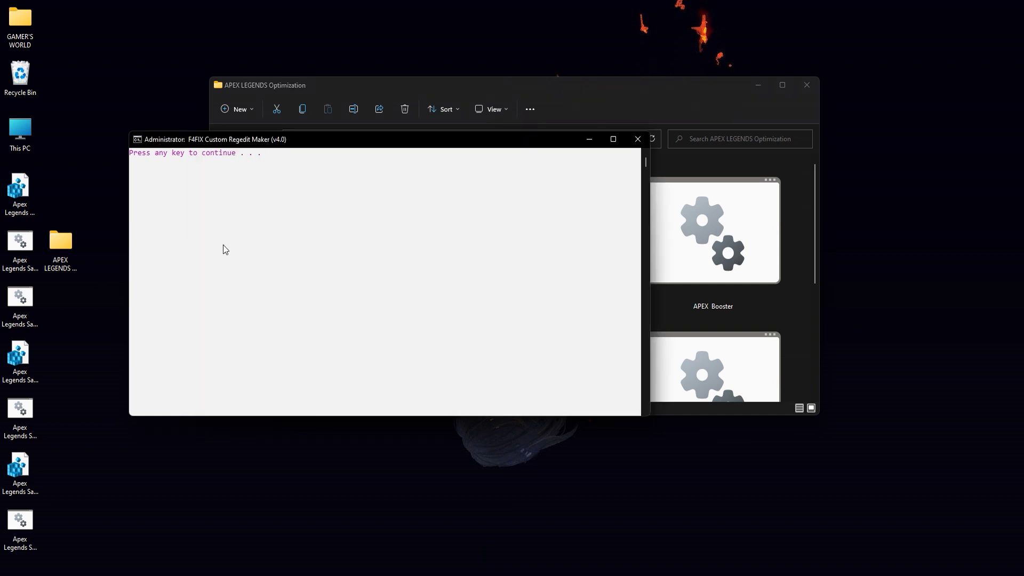
key("Return")
left_click_drag(60, 248, 114, 250)
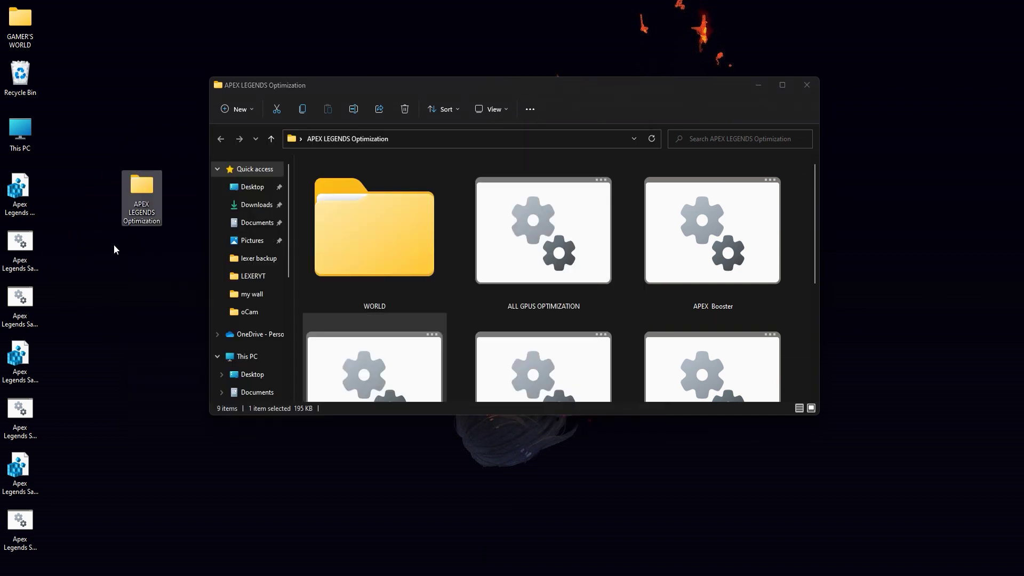
Add the Apex Legends Saviors_FPS registry file from the desktop to the registry
left_click(26, 205)
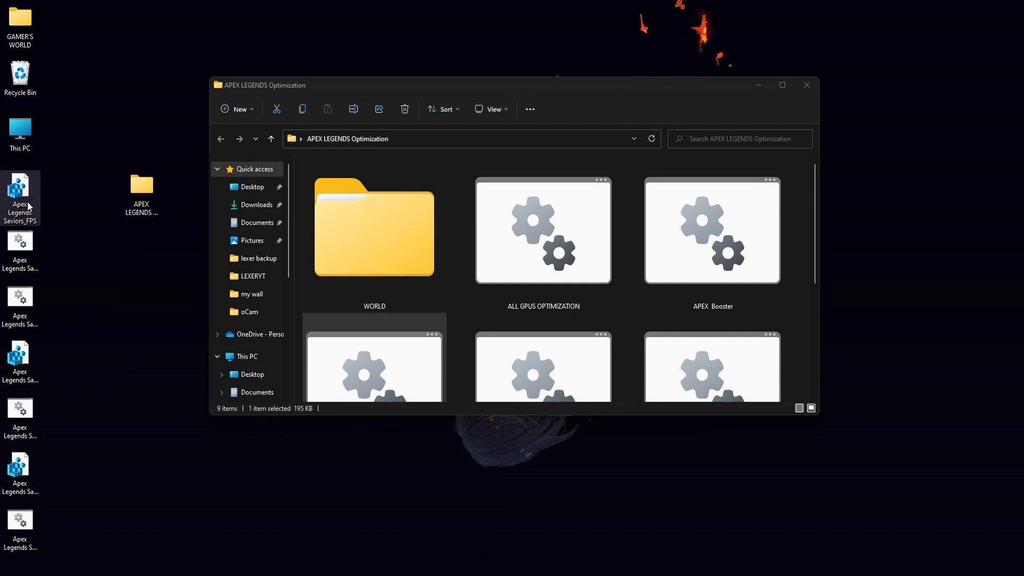
double_click(29, 206)
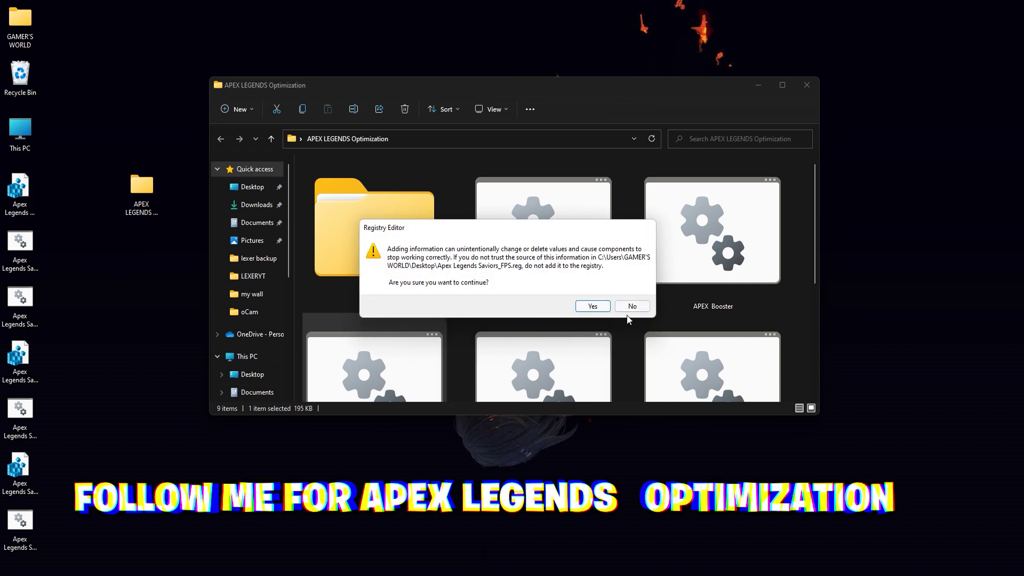
left_click(592, 306)
left_click(635, 292)
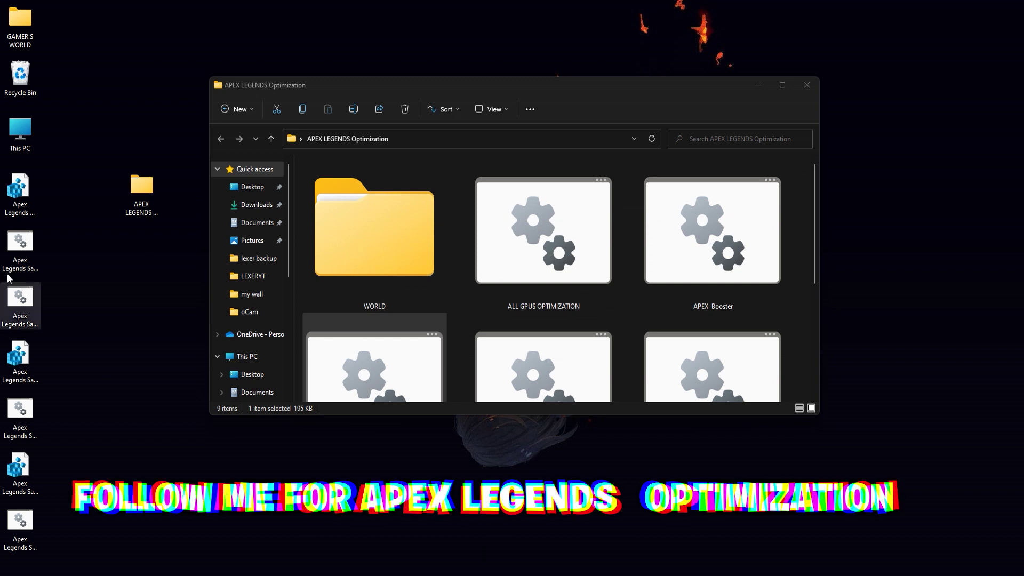
Run as administrator the two generated batch files below the FPS registry file on the desktop, and dismiss their consoles
right_click(27, 254)
left_click(76, 301)
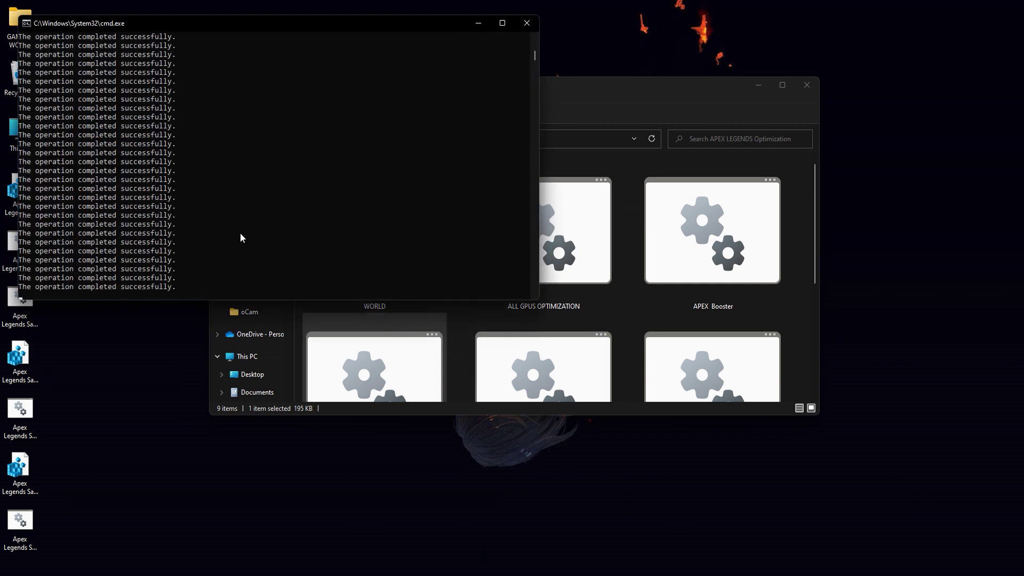
key("Return")
right_click(33, 306)
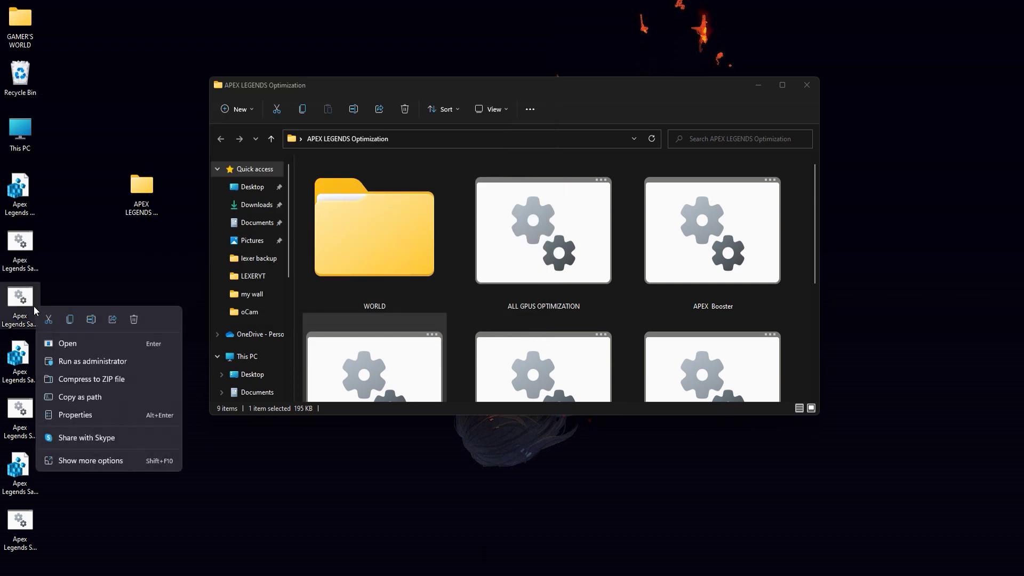
left_click(100, 358)
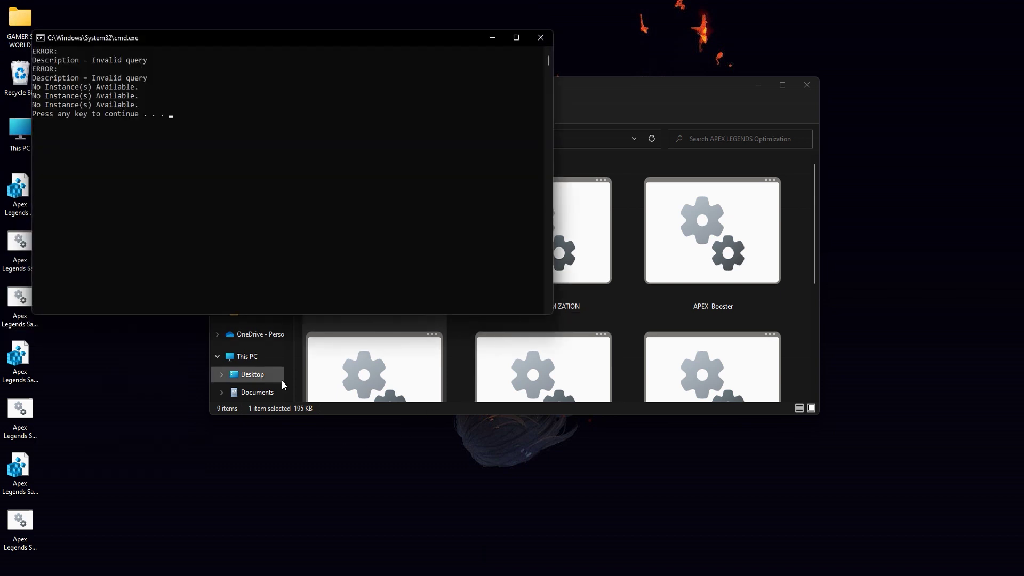
key("Return")
Add the Apex Legends Saviors_MouseKeyboard registry file from the desktop to the registry
left_click(22, 375)
left_click(12, 365)
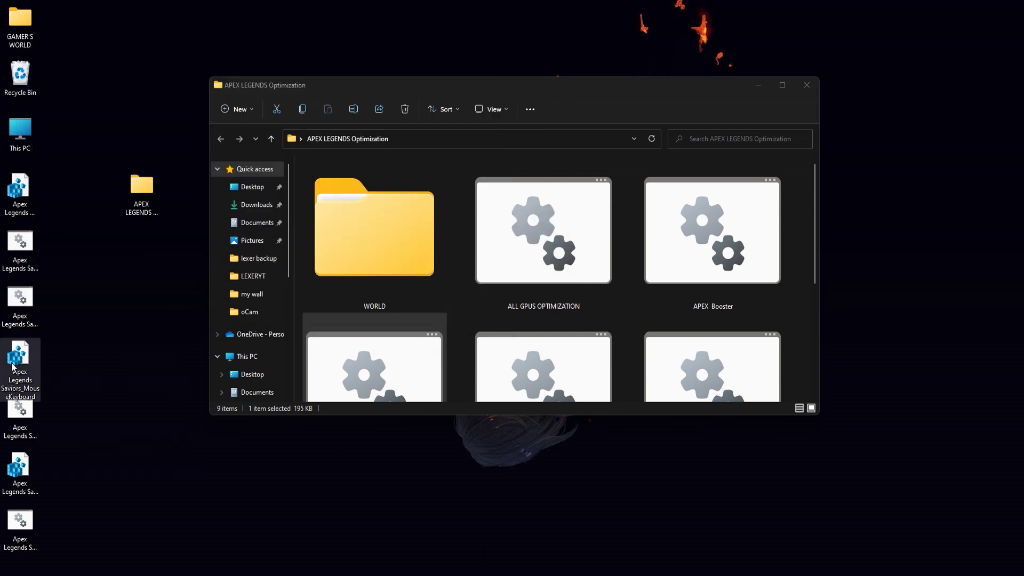
double_click(12, 364)
left_click(587, 305)
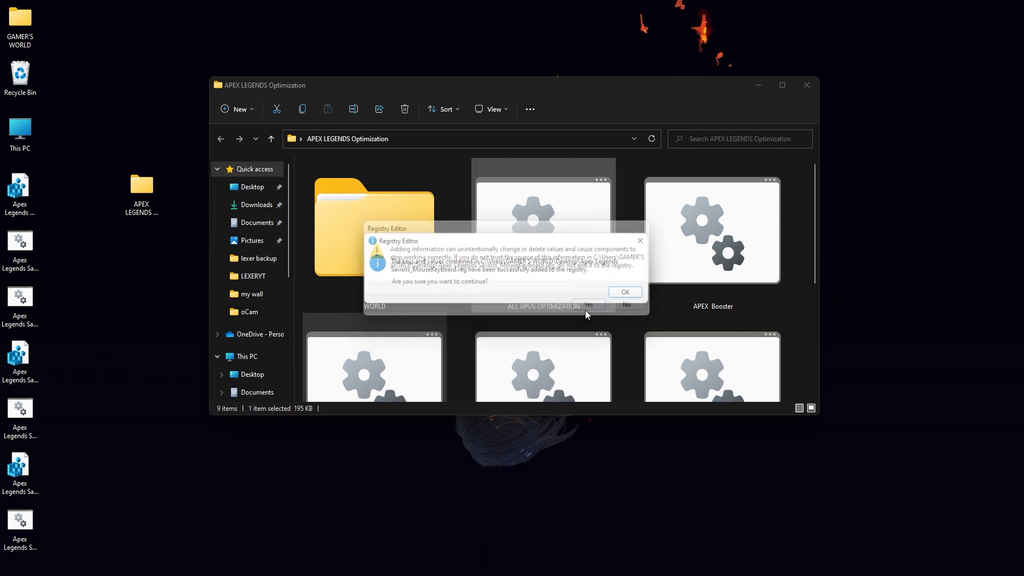
left_click(632, 294)
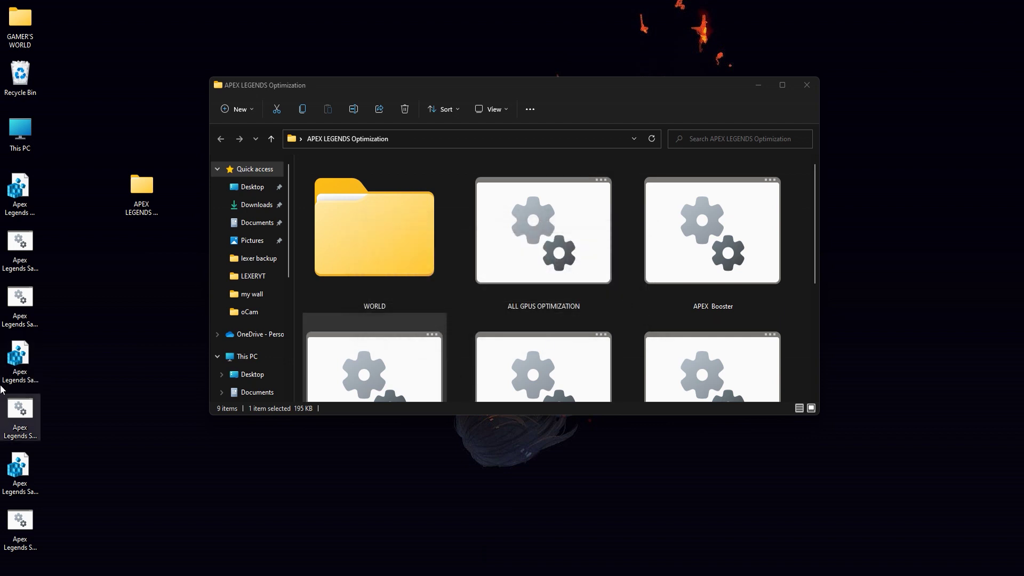
Run the Apex Legends Saviors_Netsh script as administrator, and add the Apex Legends Saviors_Network registry file to the registry
right_click(20, 416)
left_click(87, 318)
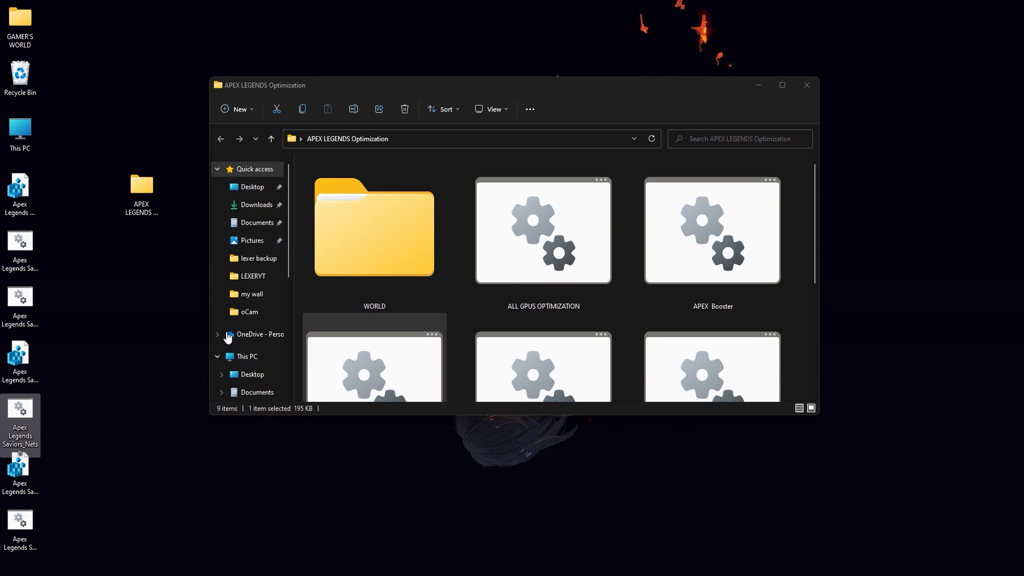
key("Return")
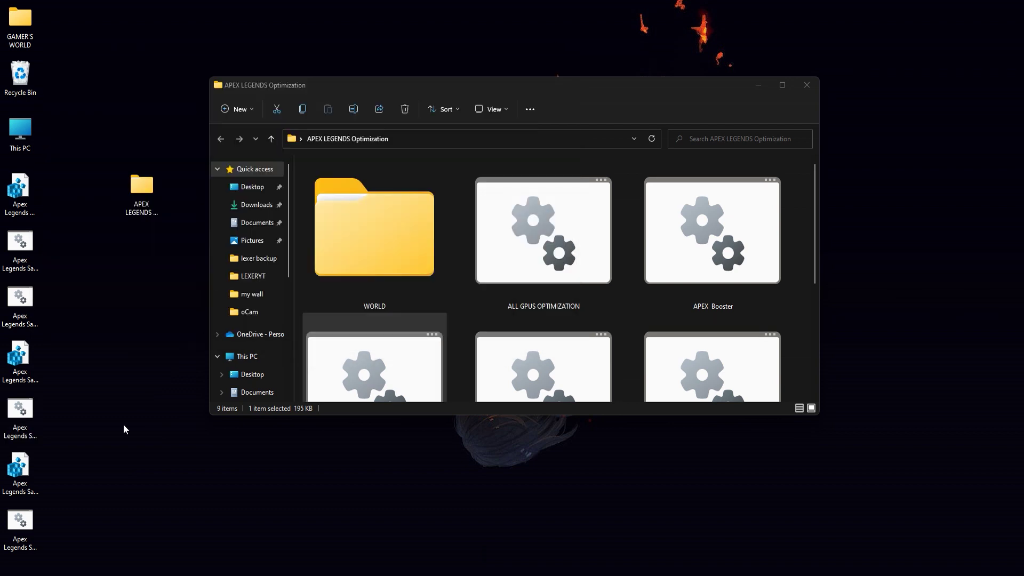
left_click(21, 472)
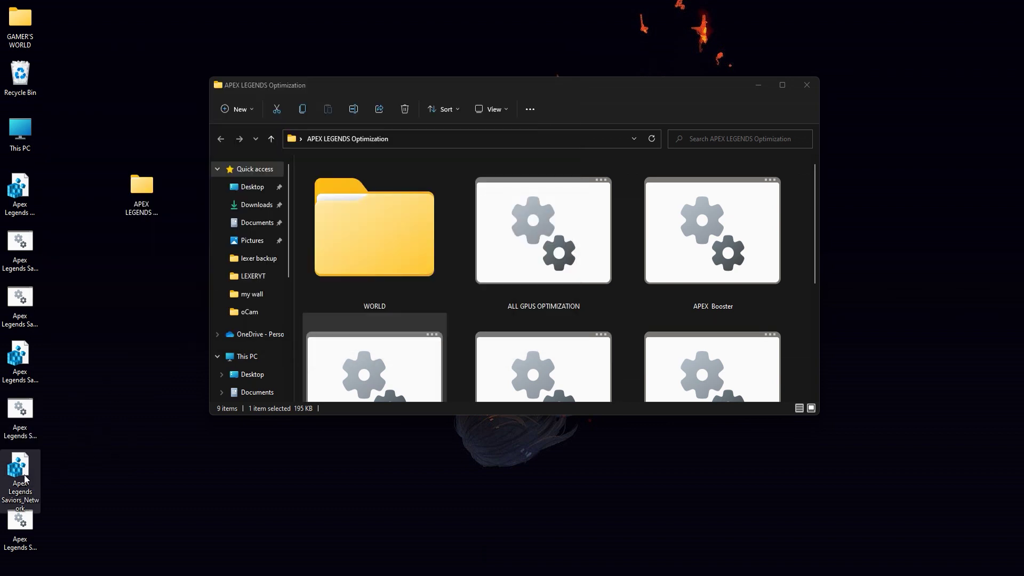
double_click(24, 476)
left_click(592, 308)
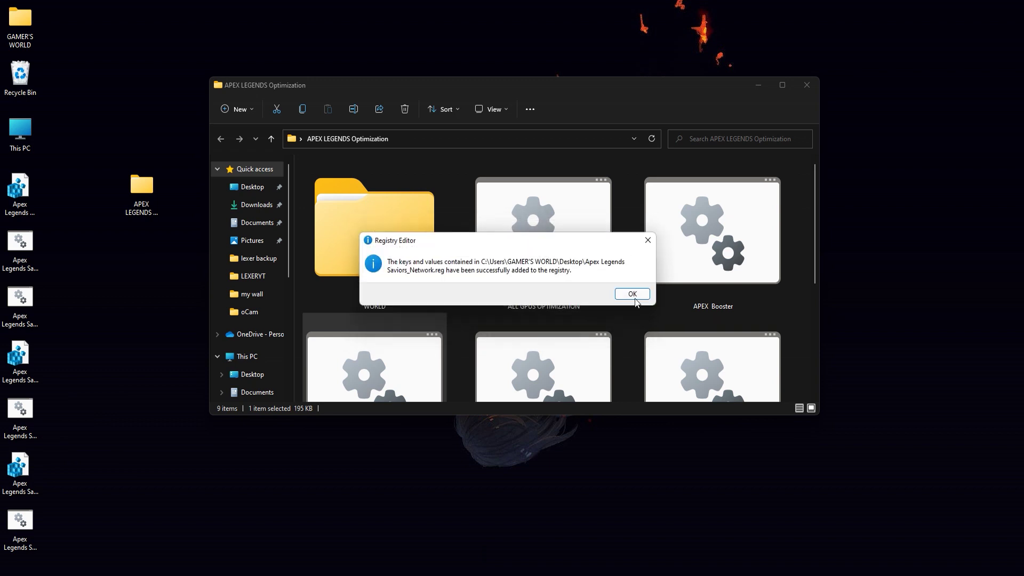
left_click(624, 293)
Run the Apex Legends Saviors_PCOptimizer script as administrator, and delete all generated Apex Legends Saviors files from the desktop
left_click(30, 536)
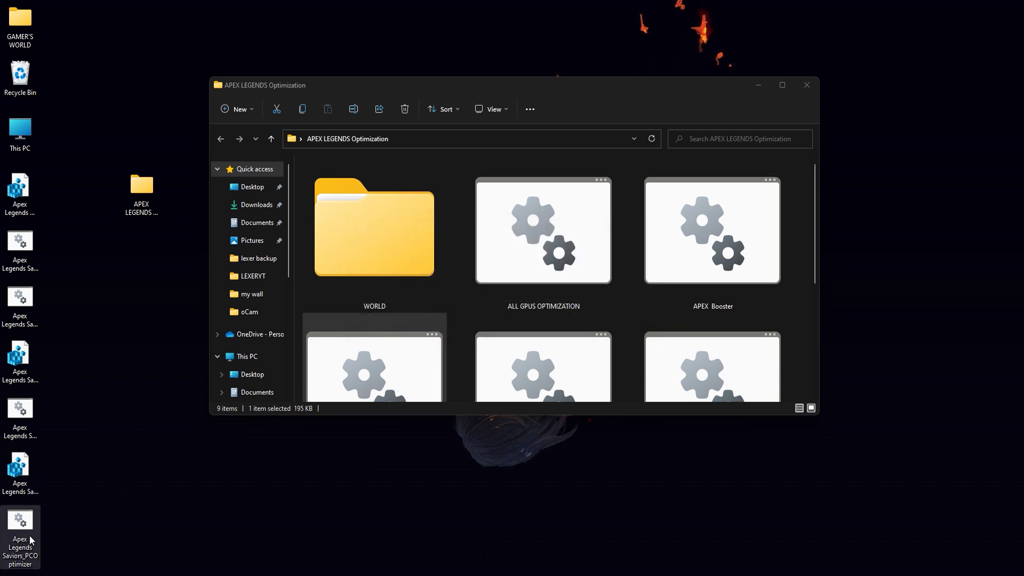
right_click(30, 536)
left_click(69, 423)
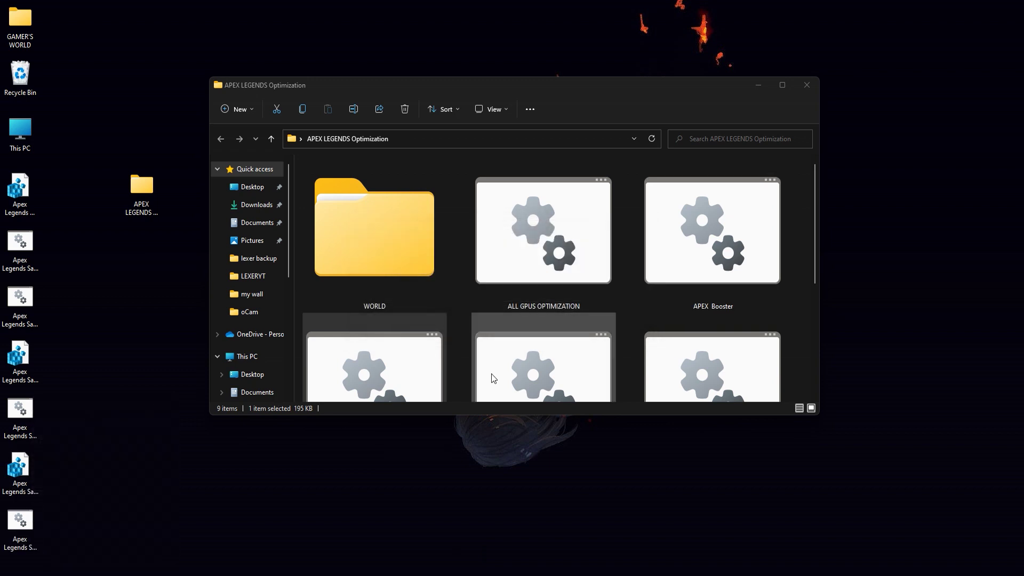
key("Return")
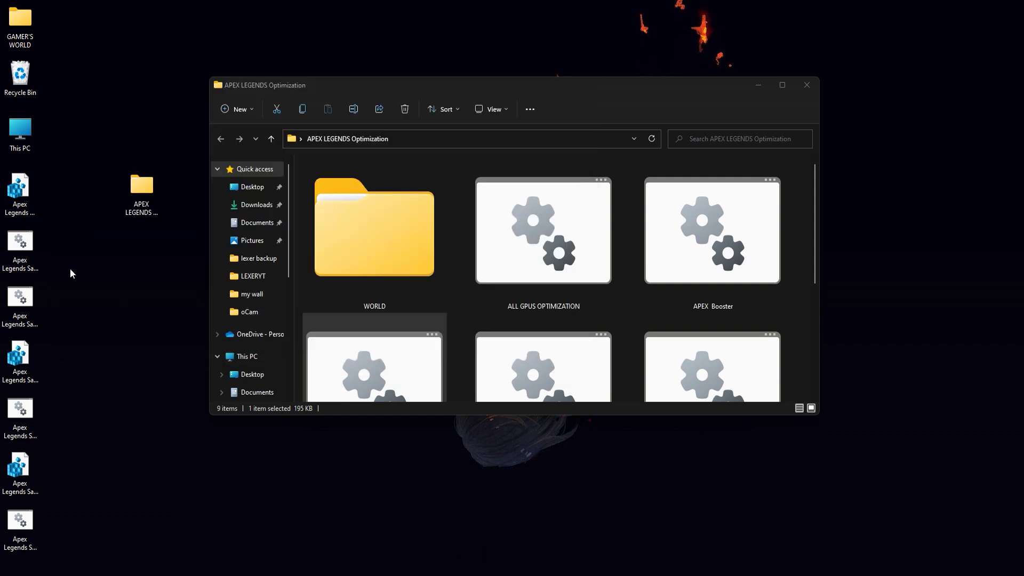
left_click_drag(52, 171, 2, 573)
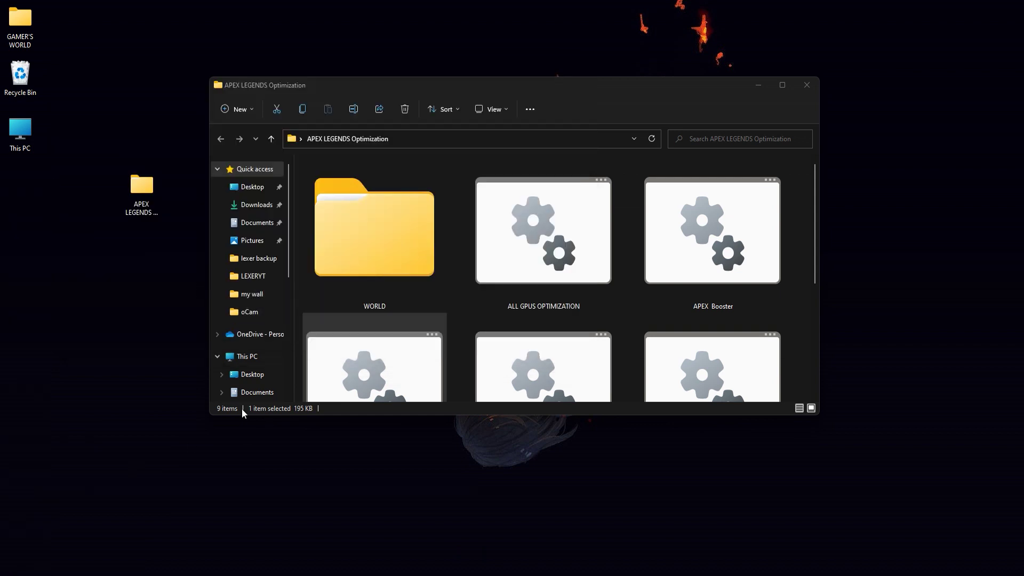
Maximize the optimization folder, run PERFORMER by f4fix as administrator, and use its disable services option before going back
double_click(425, 84)
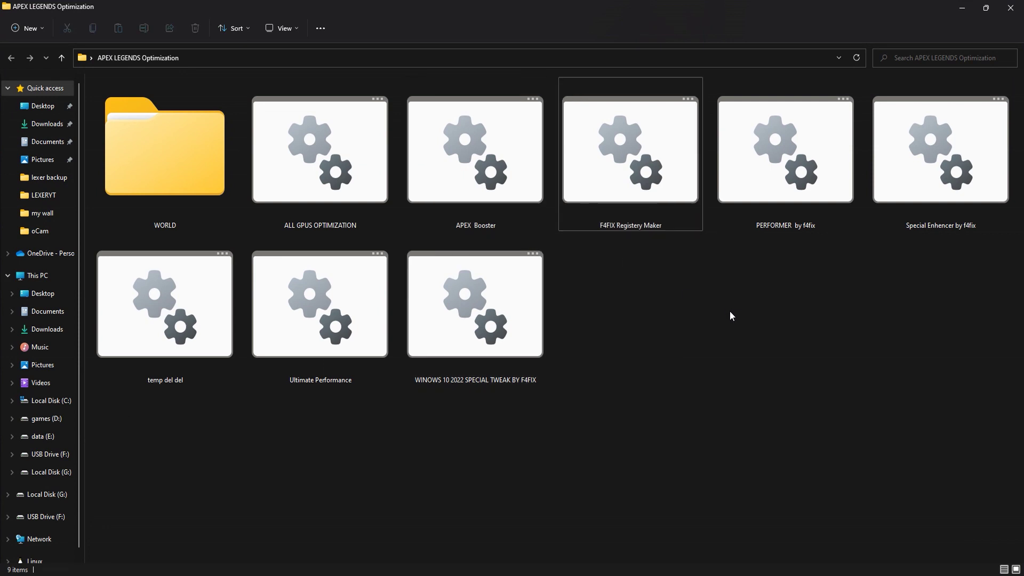
right_click(782, 206)
left_click(832, 261)
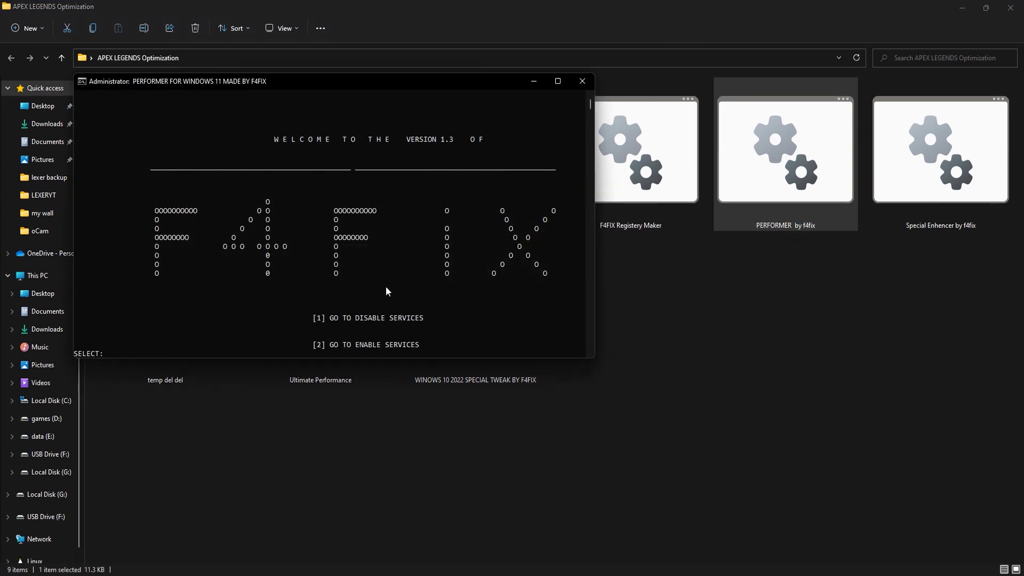
type("1")
key("Return")
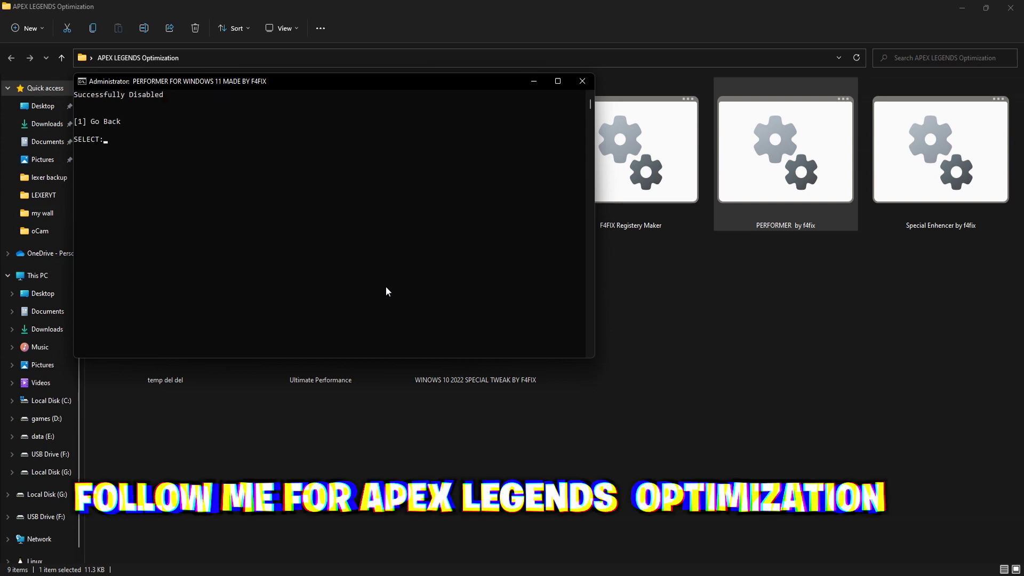
type("1")
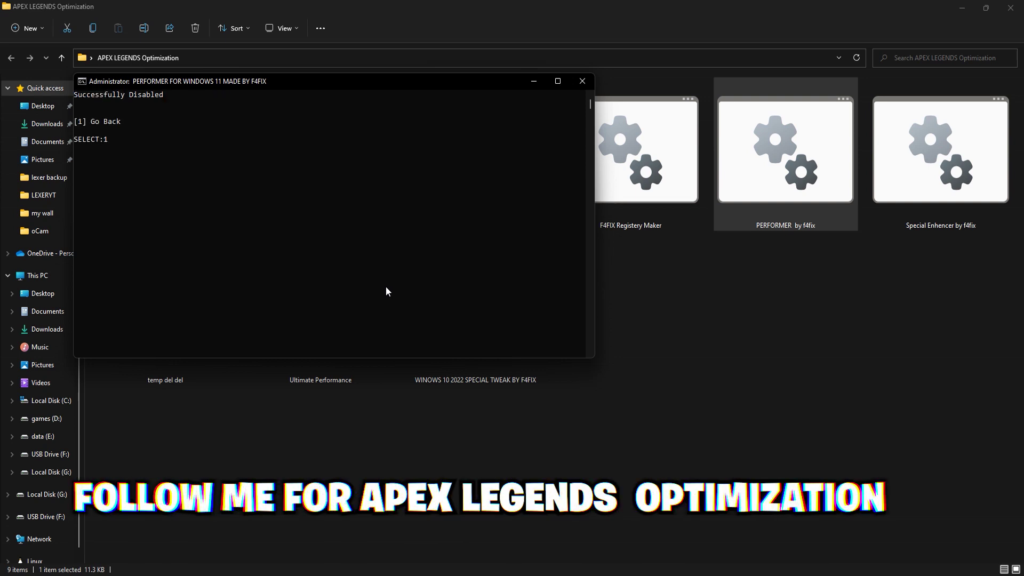
key("Return")
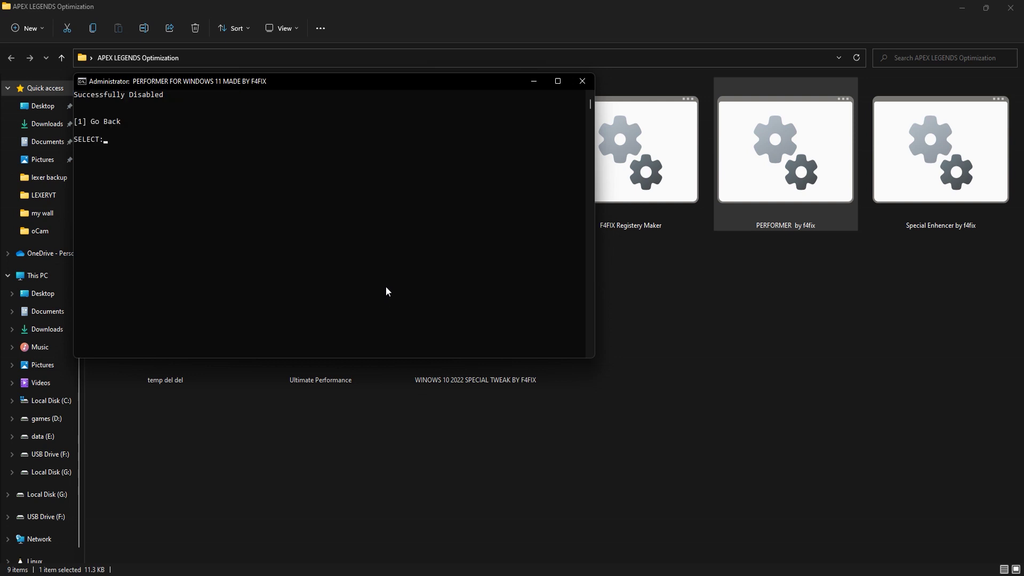
Disable the NFC/UHS services and the Windows Update services in the PERFORMER script
key("Return")
type("3")
key("Return")
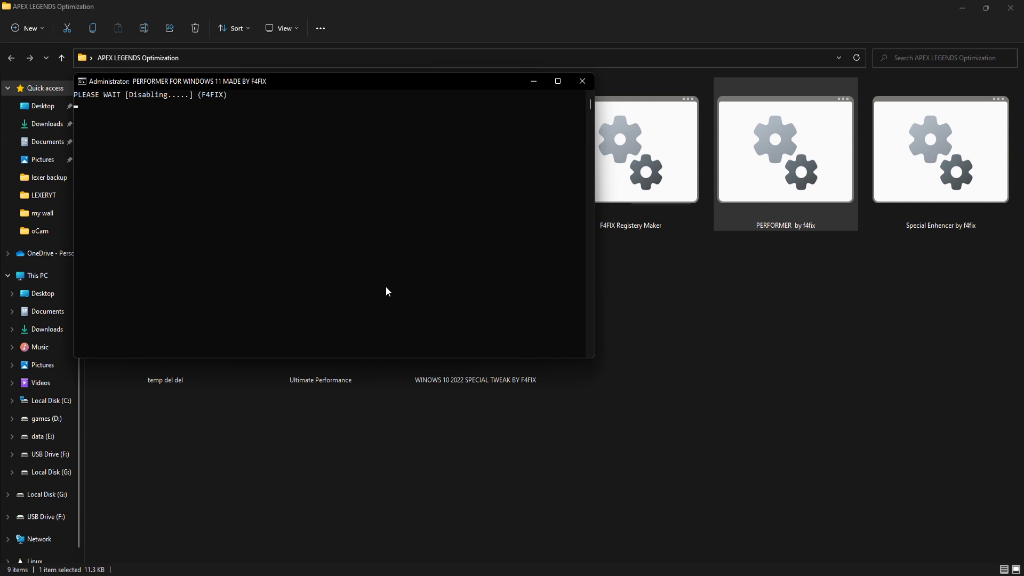
type("1")
key("Return")
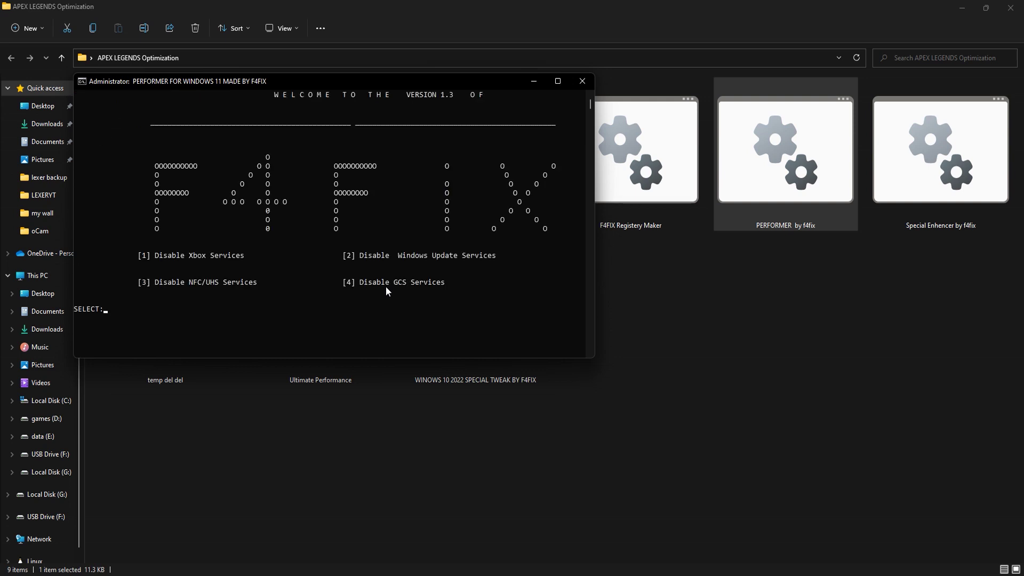
type("2")
key("Return")
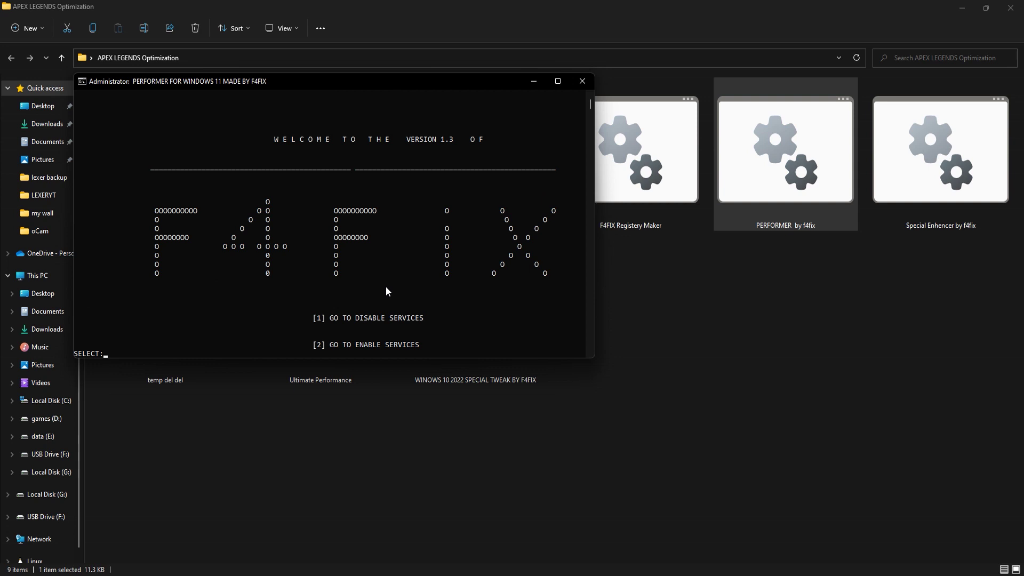
Go to the enable services list, enable the Windows Update services, and close the PERFORMER script
type("2")
key("Return")
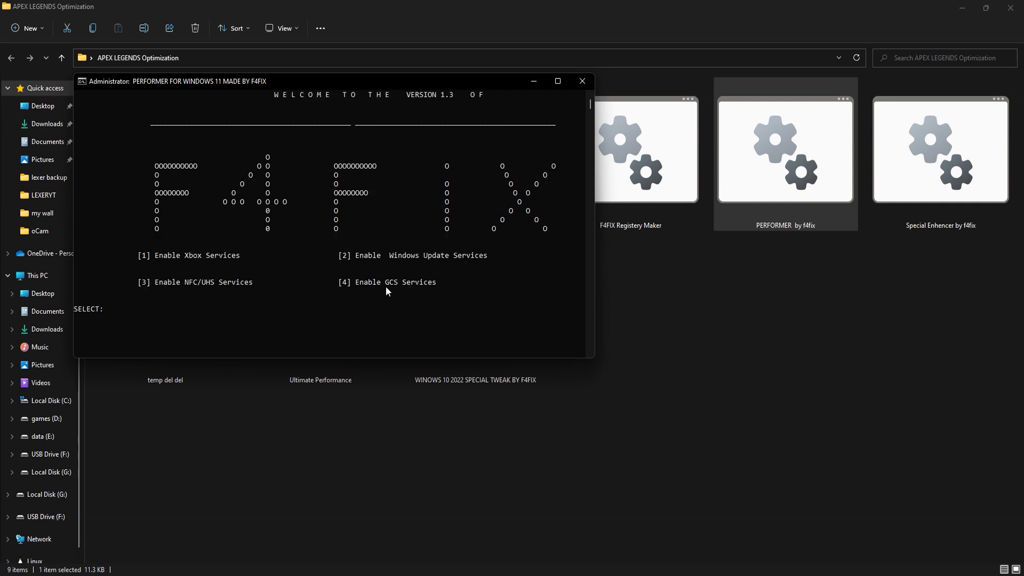
type("2")
key("Return")
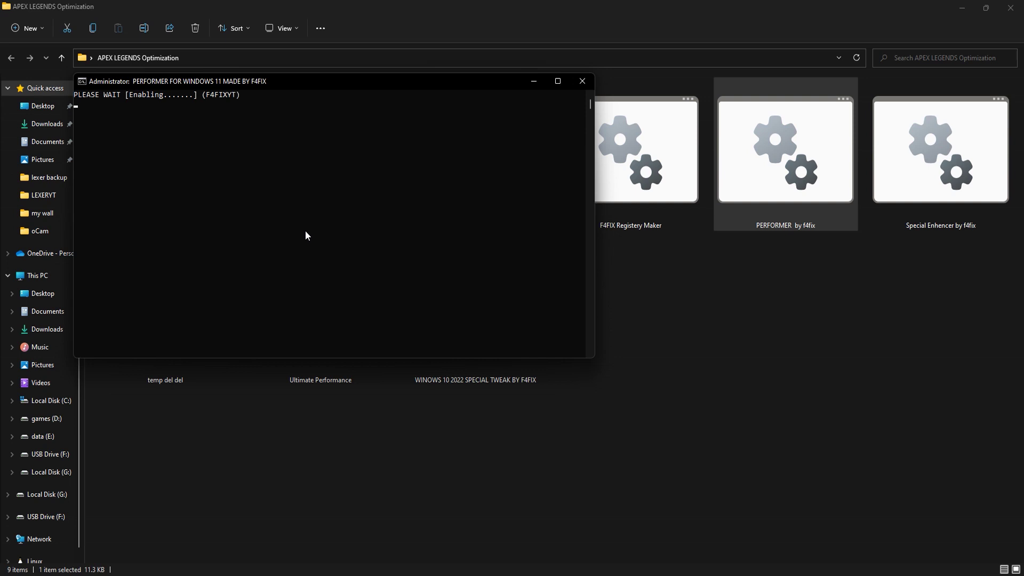
type("1")
key("Return")
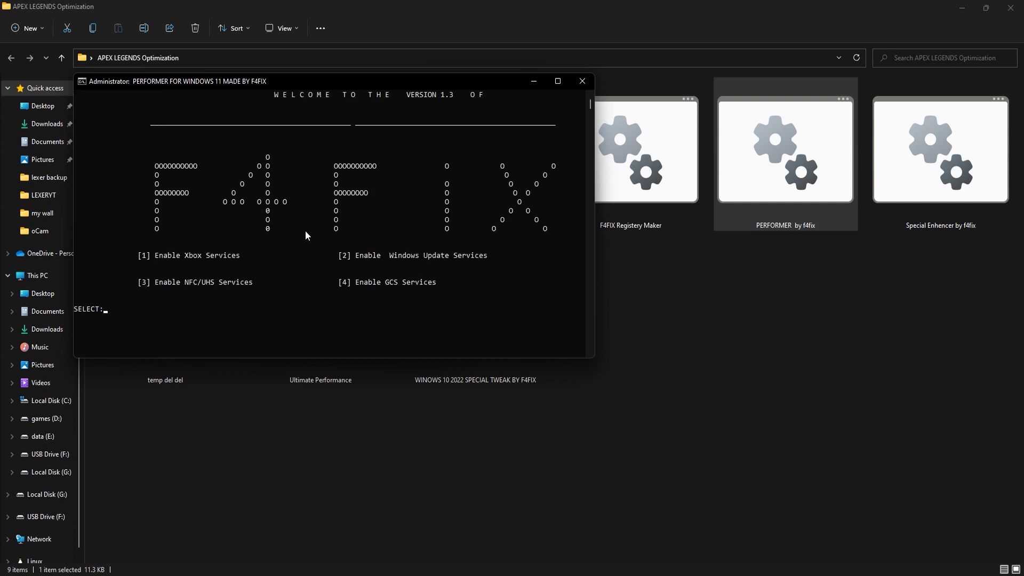
left_click(582, 81)
Run Special Enhencer by f4fix as administrator and choose its enable option
right_click(968, 191)
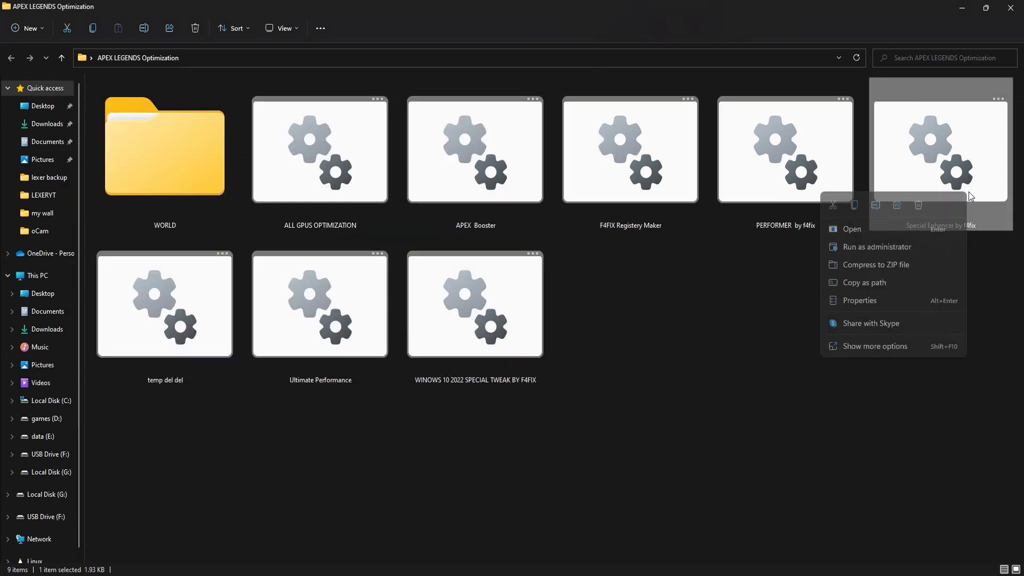
left_click(931, 247)
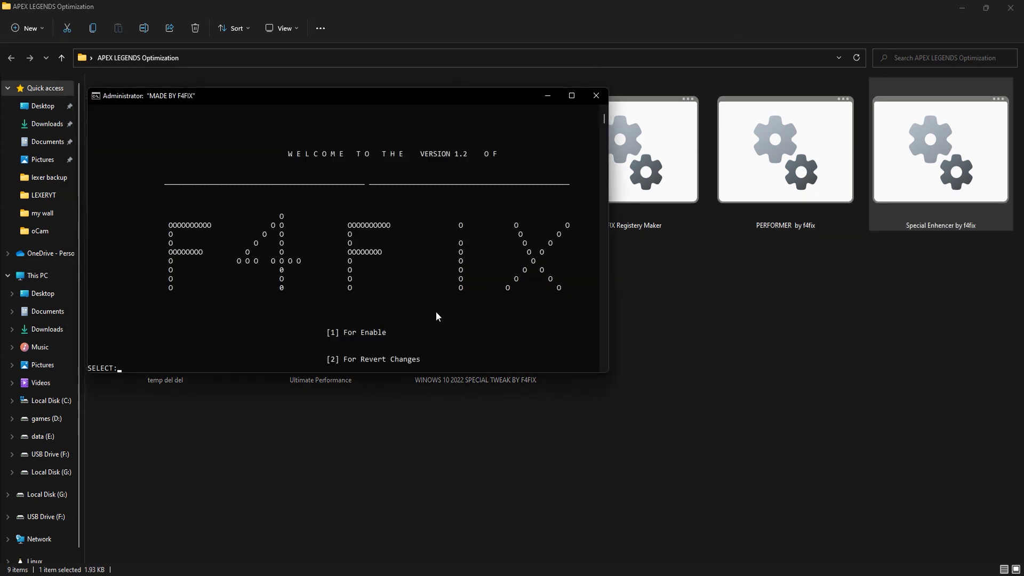
type("1")
key("Return")
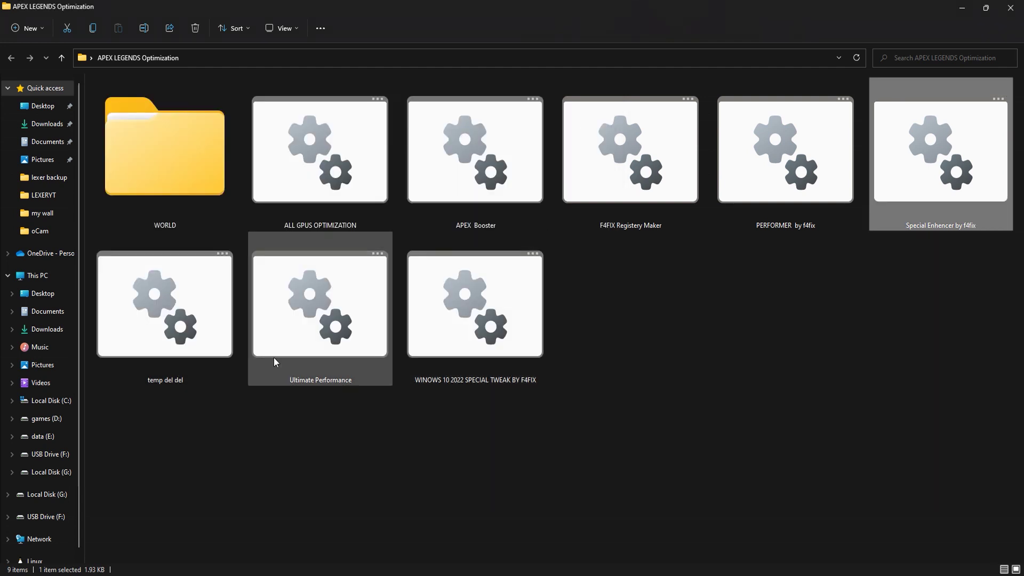
Run the temp del del and Ultimate Performance scripts as administrator, and dismiss the power scheme console
right_click(162, 335)
left_click(215, 389)
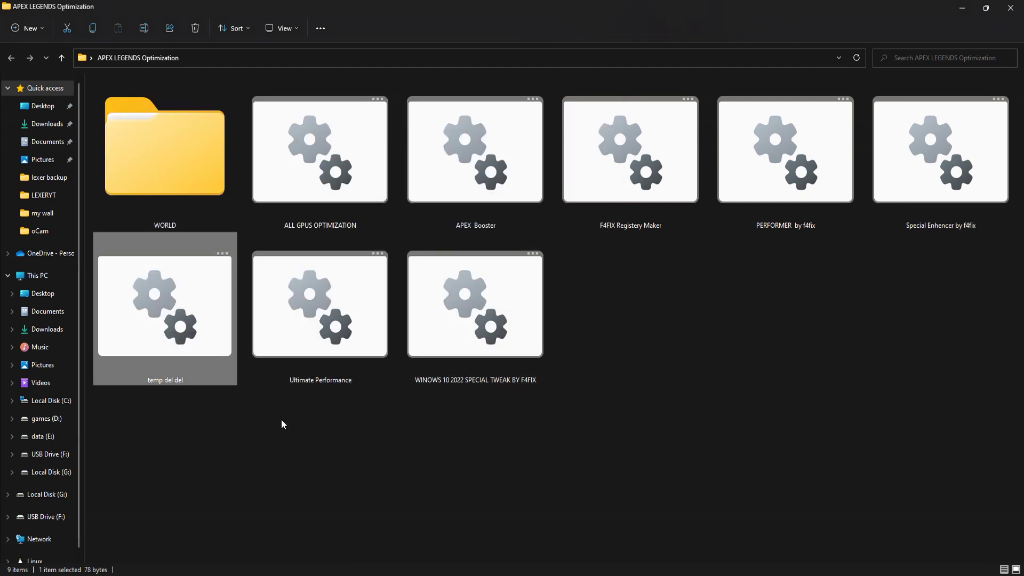
right_click(350, 327)
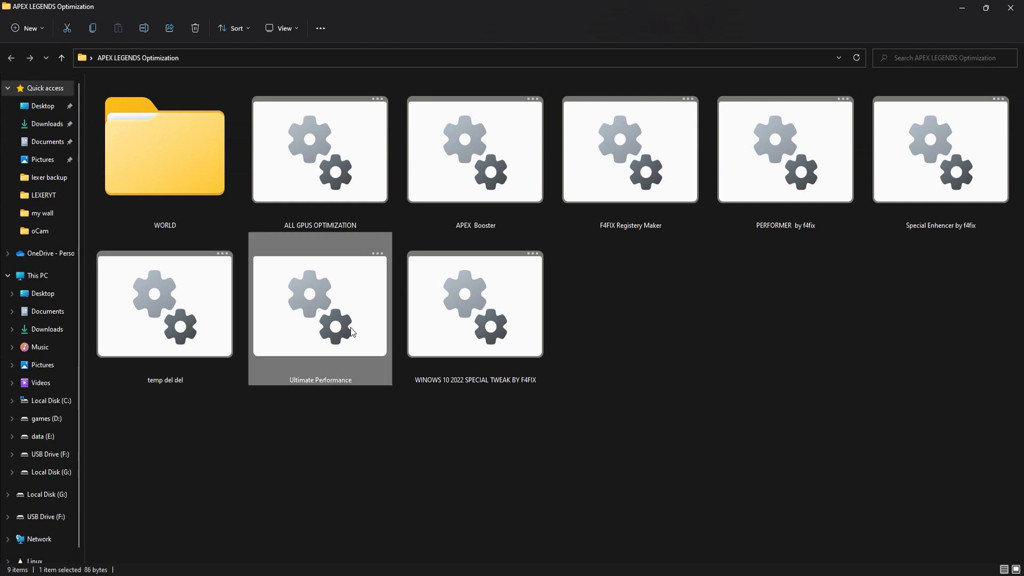
left_click(390, 385)
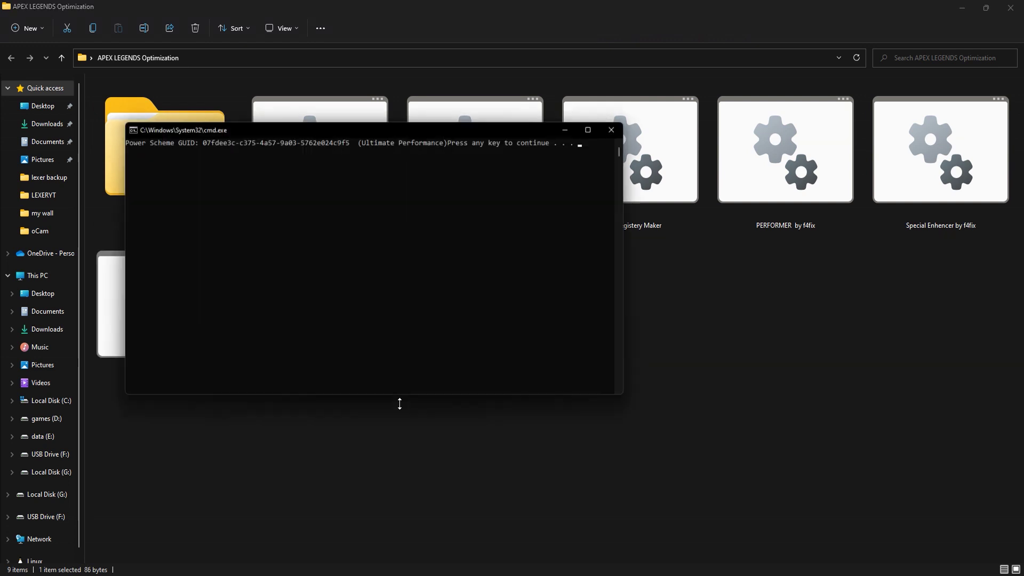
key("Return")
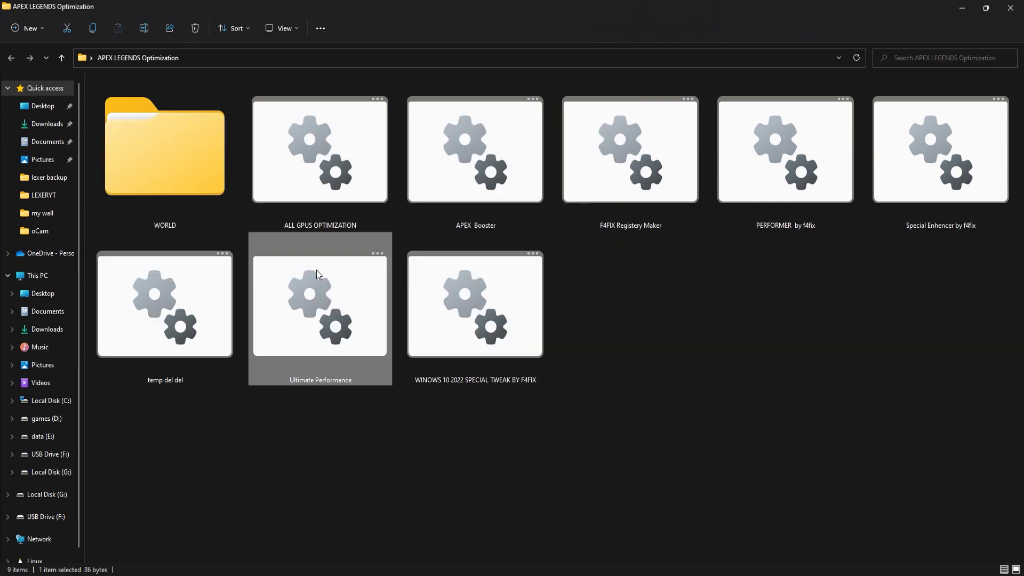
Run WINOWS 10 2022 SPECIAL TWEAK BY F4FIX as administrator and close its console when patching is done
right_click(450, 320)
left_click(513, 375)
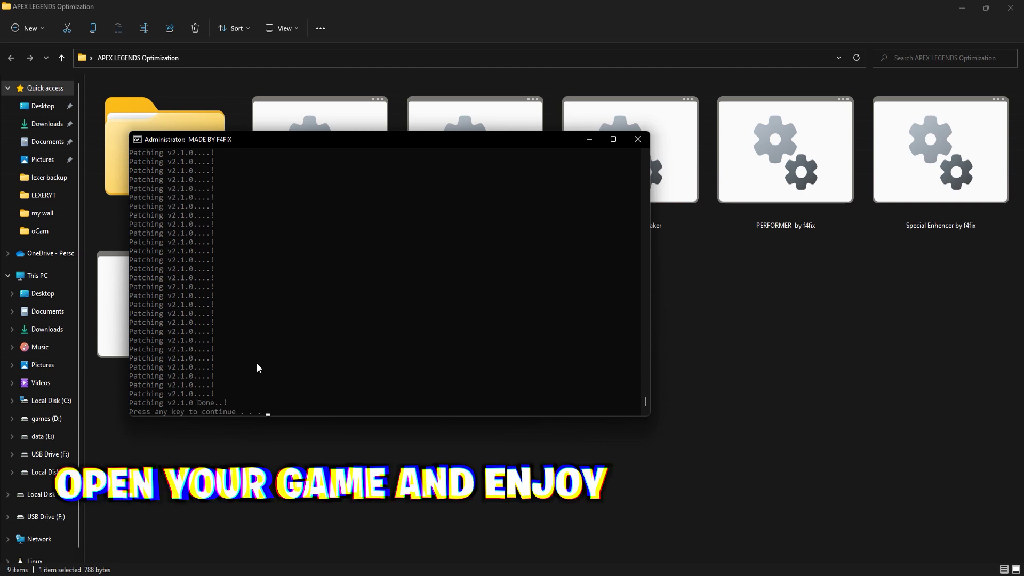
left_click(638, 139)
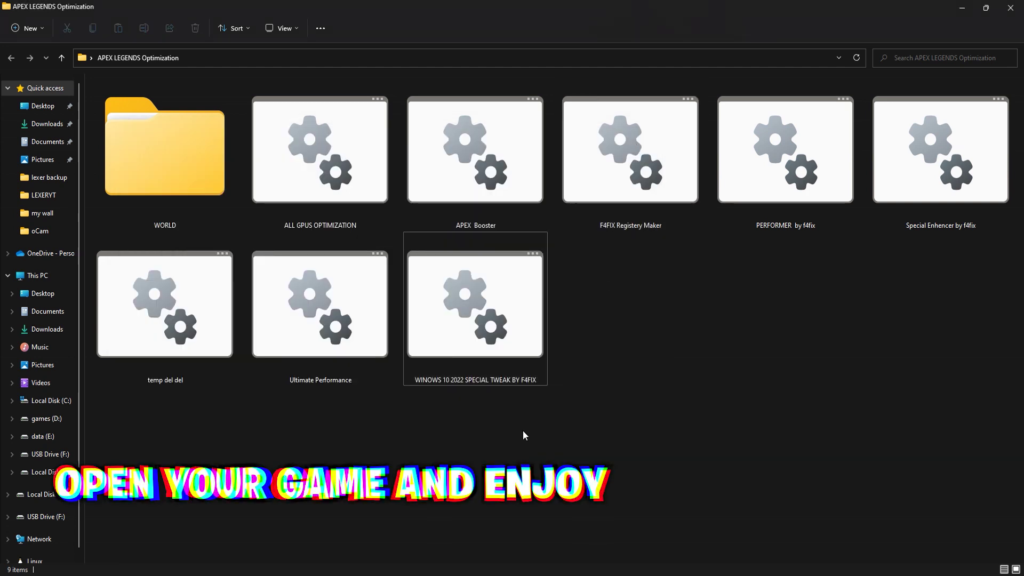